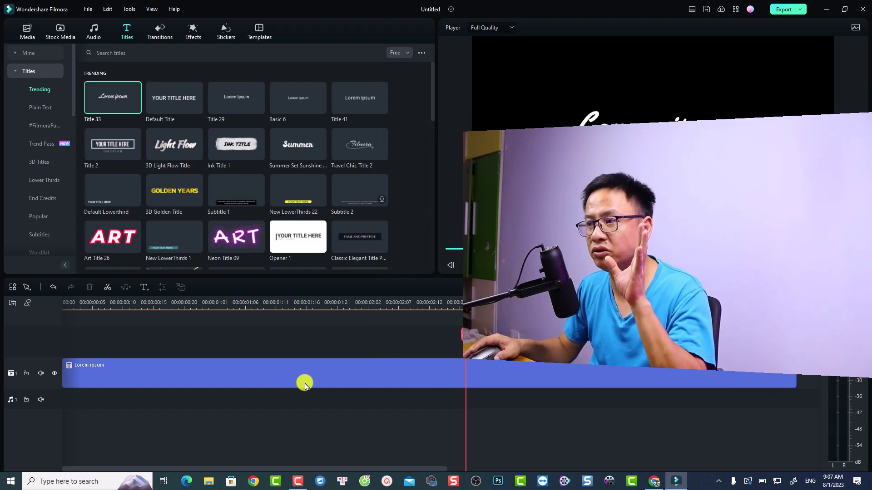
Check for a program update and install Filmora V12.5.4, discarding the changes in the open project.
left_click(174, 8)
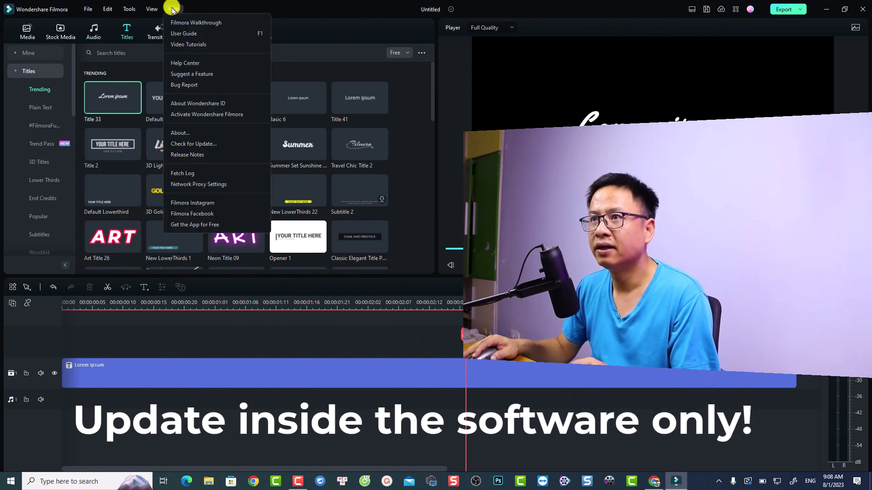
left_click(197, 144)
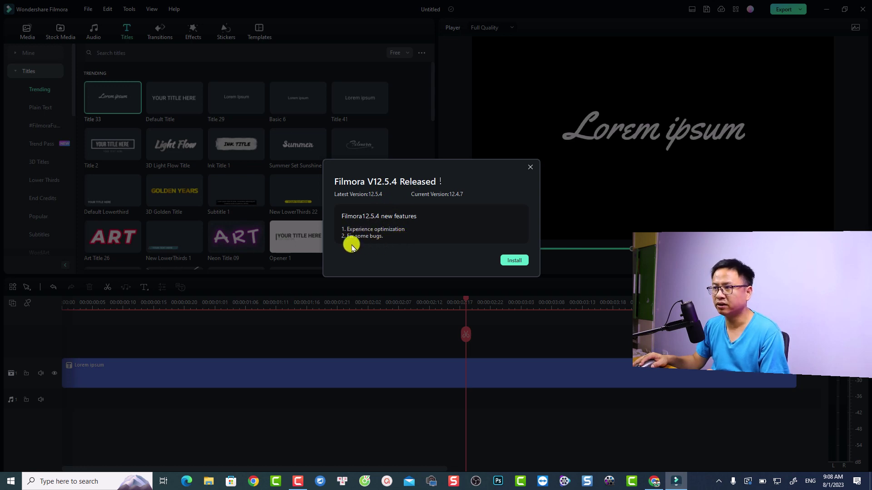
left_click(511, 263)
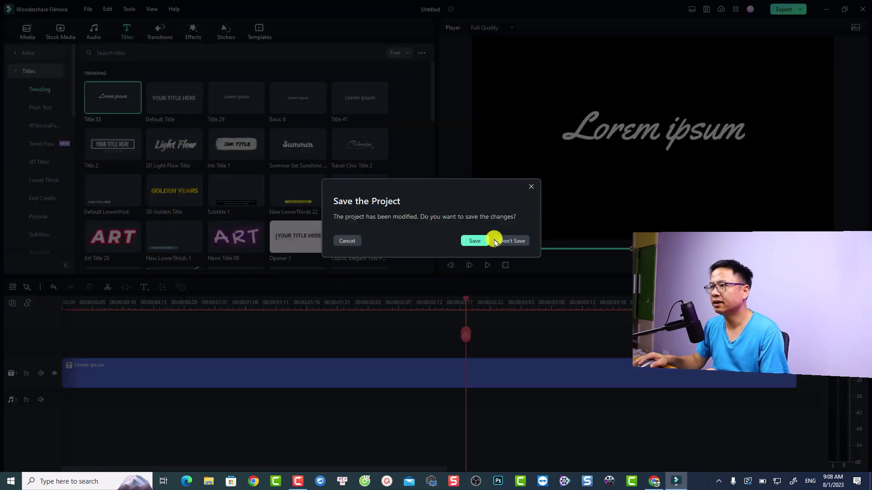
left_click(511, 240)
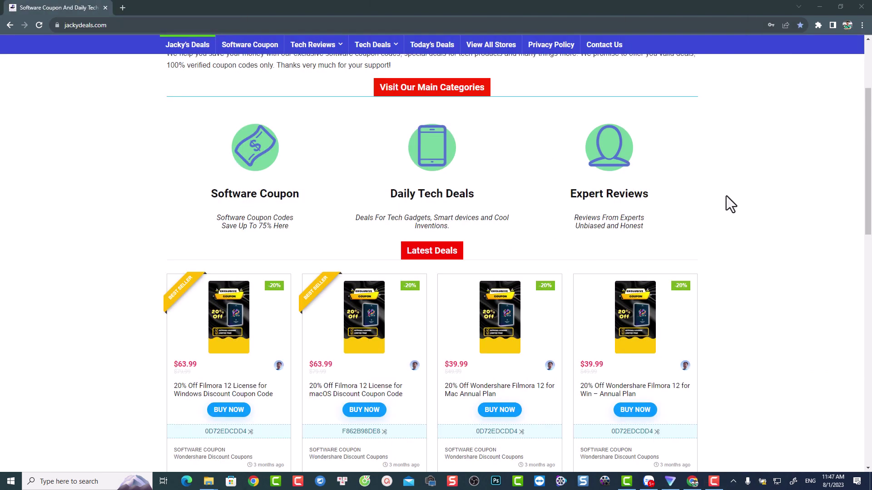
scroll(728, 195, "down", 4)
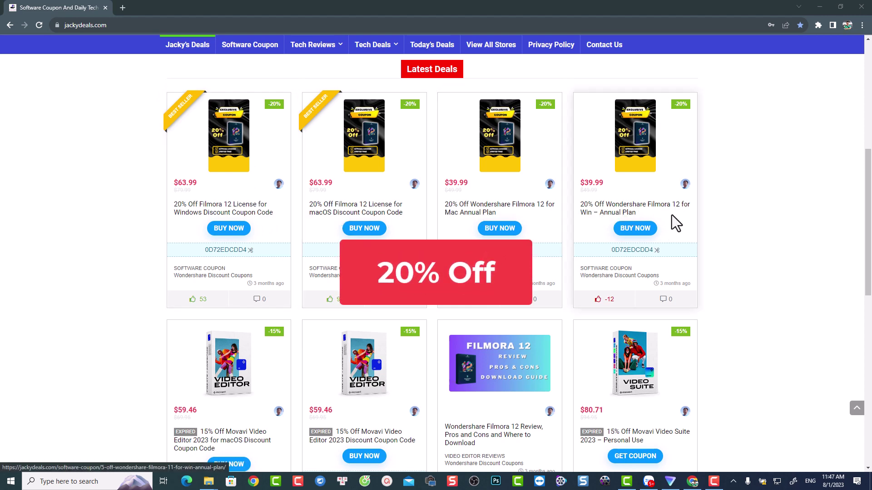
scroll(661, 223, "up", 1)
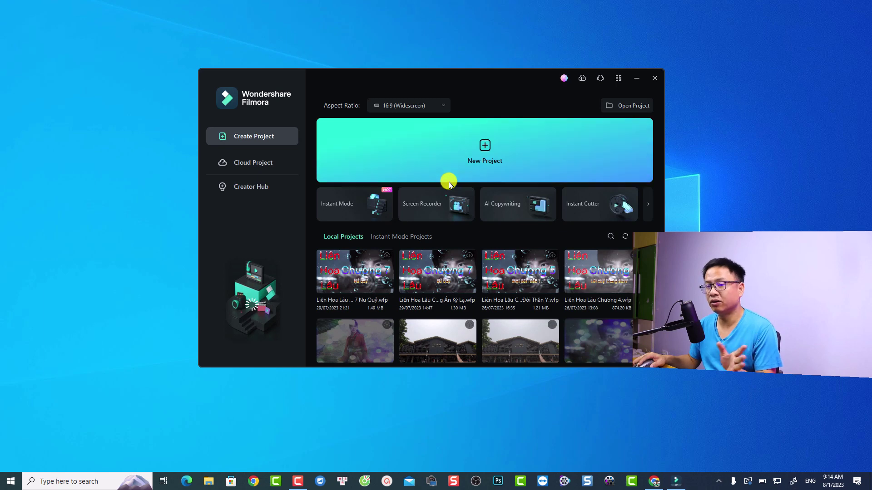
Create a new project, add the free Light Flash VFX text title at the start of the timeline, and preview it.
left_click(481, 156)
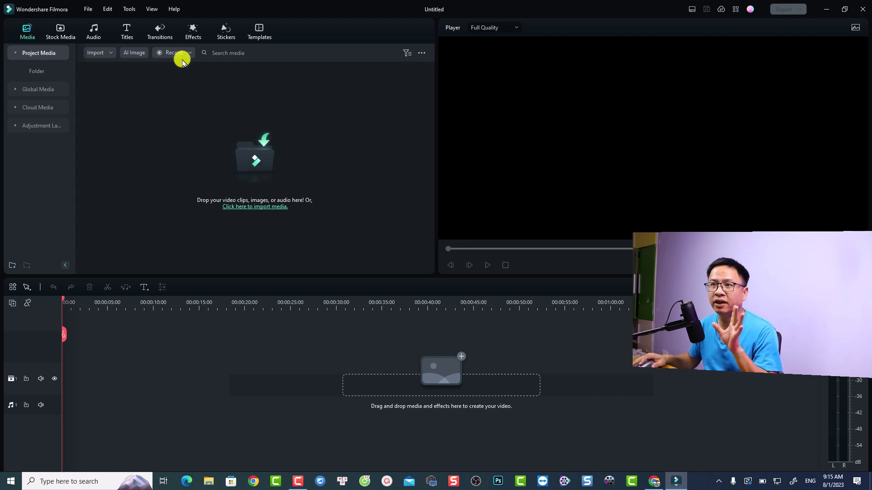
left_click(126, 30)
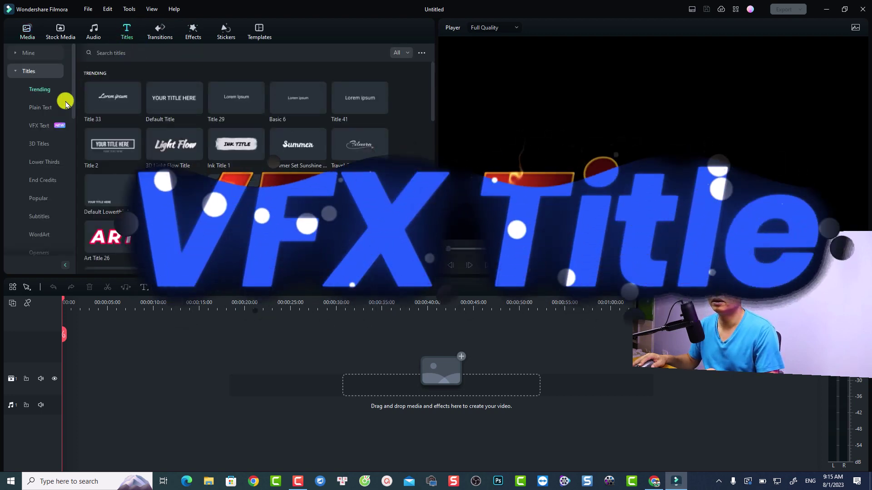
left_click(40, 127)
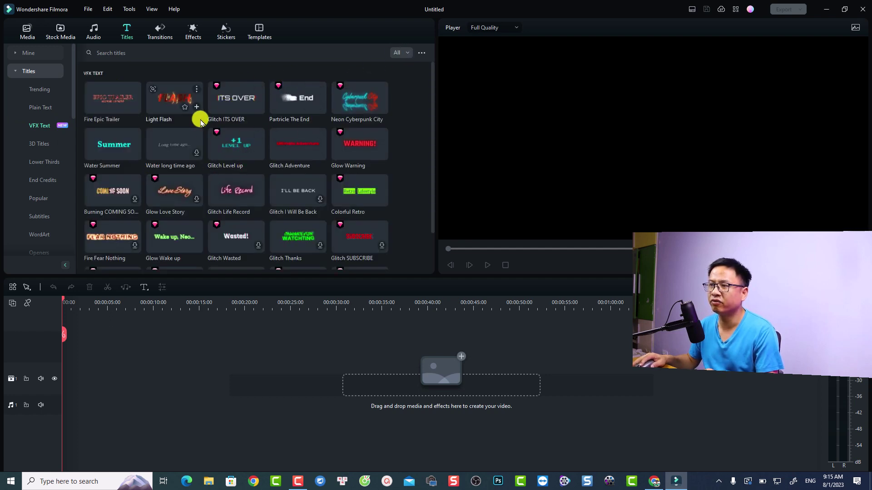
left_click(406, 60)
left_click(408, 78)
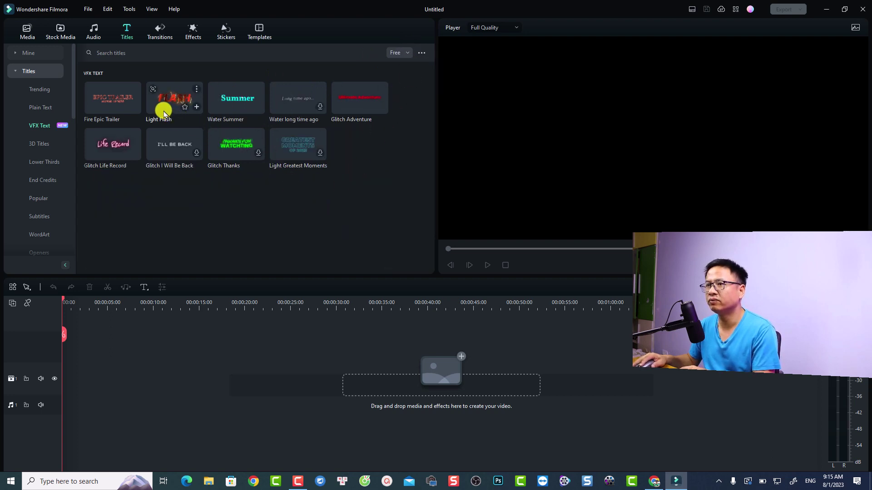
left_click_drag(143, 168, 61, 377)
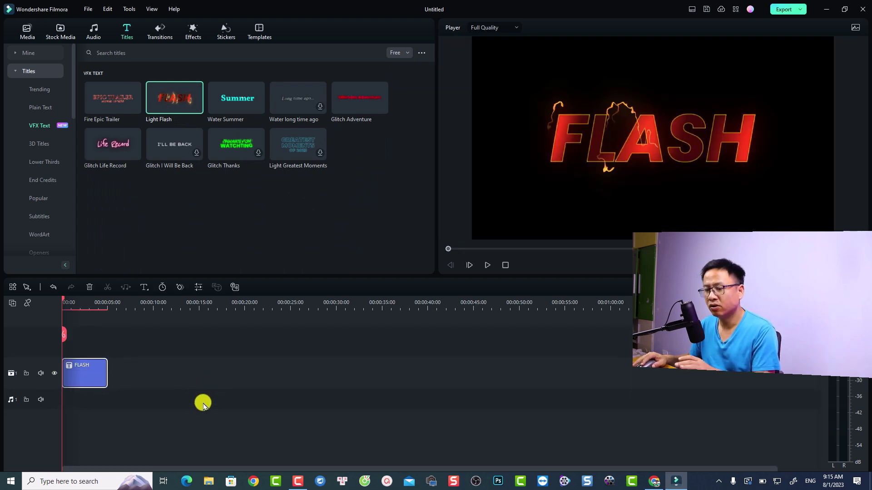
key("space")
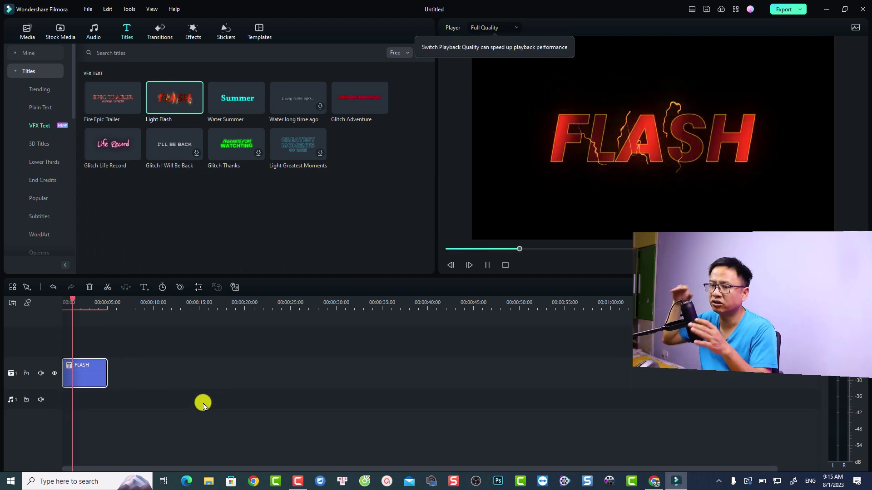
key("space")
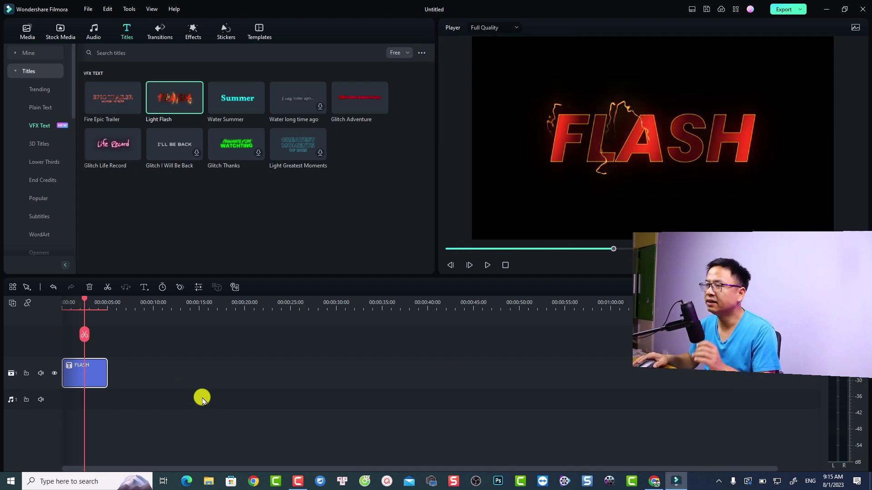
Replace the FLASH title text with the presenter's full name and set its font size to 100.
left_click(617, 143)
double_click(617, 139)
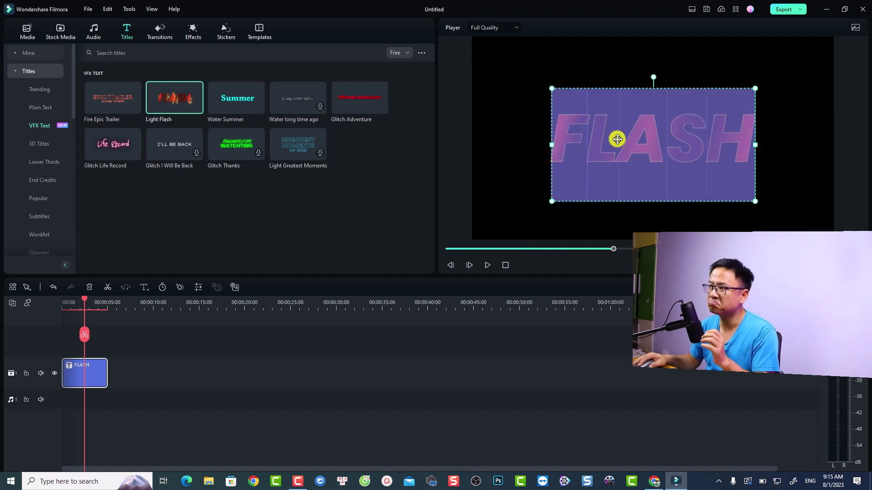
type("Jac")
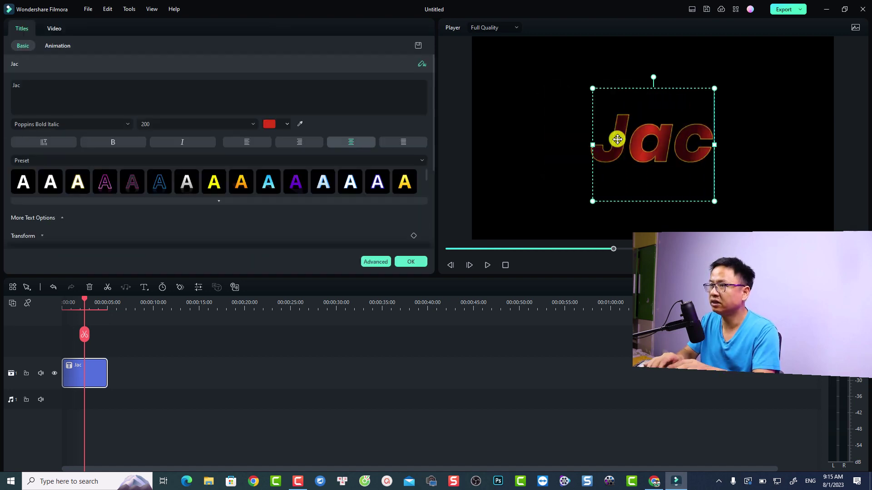
type("ky Nguyen")
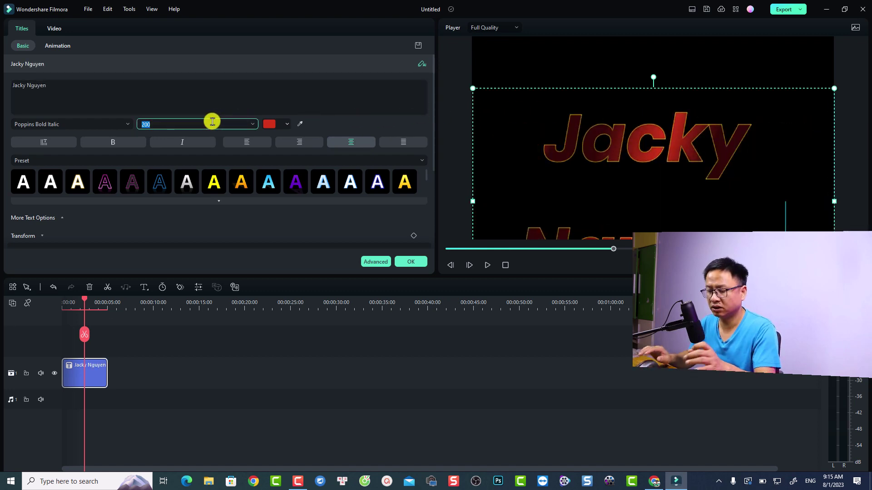
type("12")
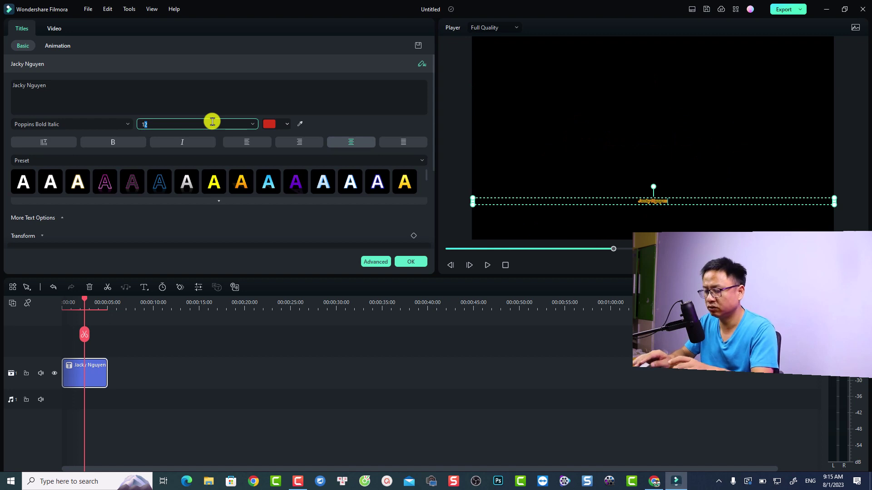
type("00")
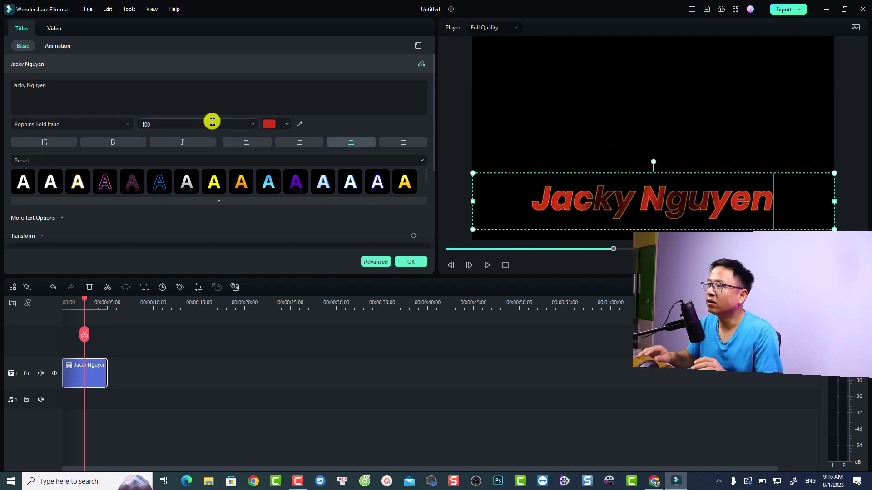
Move the name title up to the upper middle of the frame and play it from the beginning.
left_click(673, 137)
left_click_drag(609, 195, 672, 120)
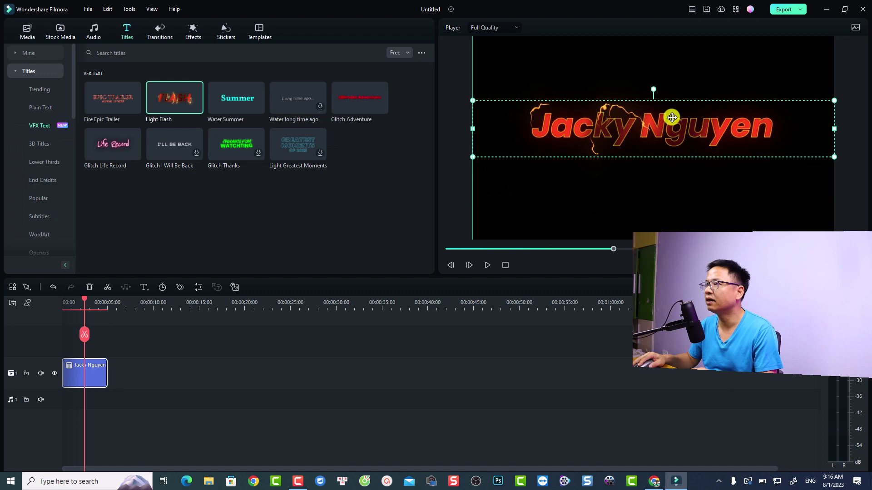
left_click(63, 301)
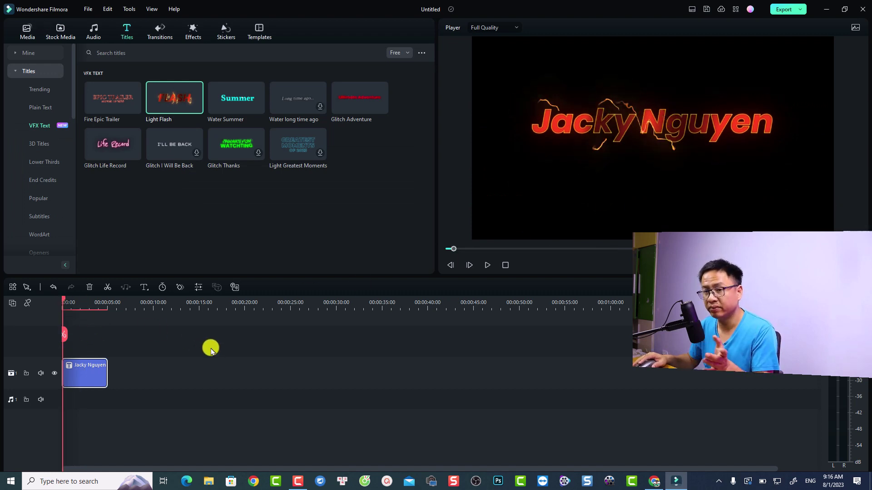
key("space")
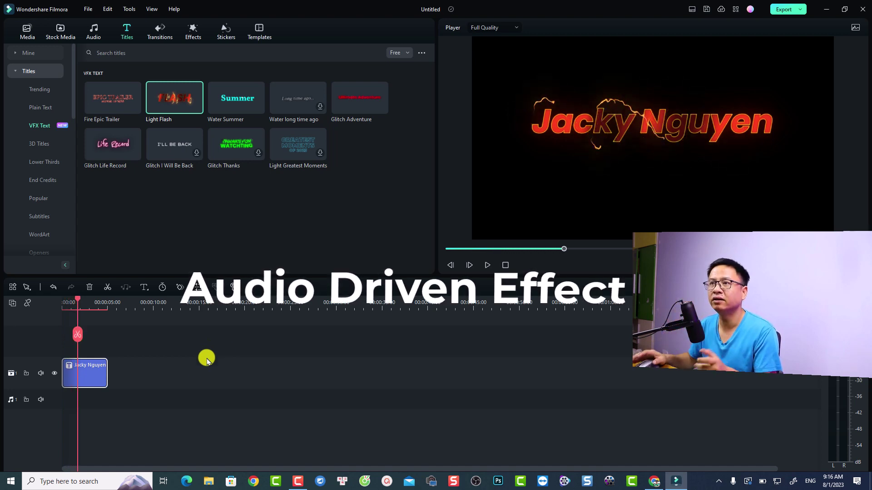
Filter the audio-driven effects to free ones and place Audio-Driven Glitch 01 on a track above the title.
left_click(191, 40)
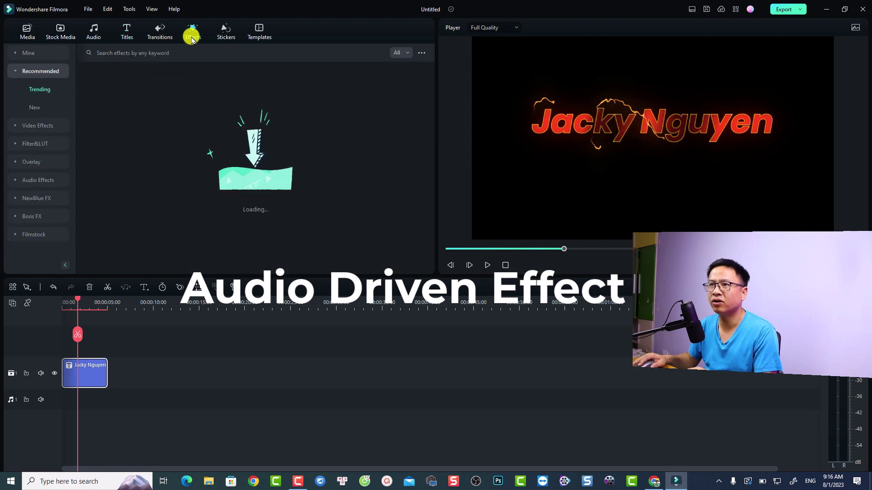
left_click(16, 180)
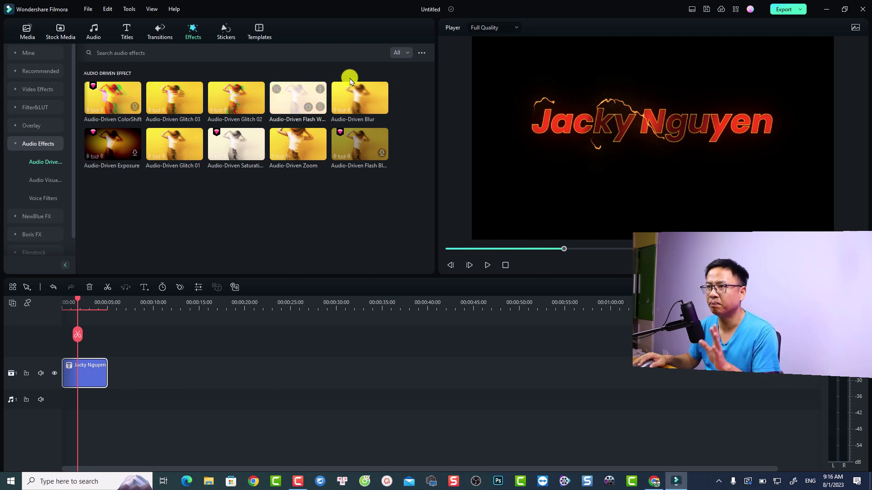
left_click(400, 53)
left_click(405, 78)
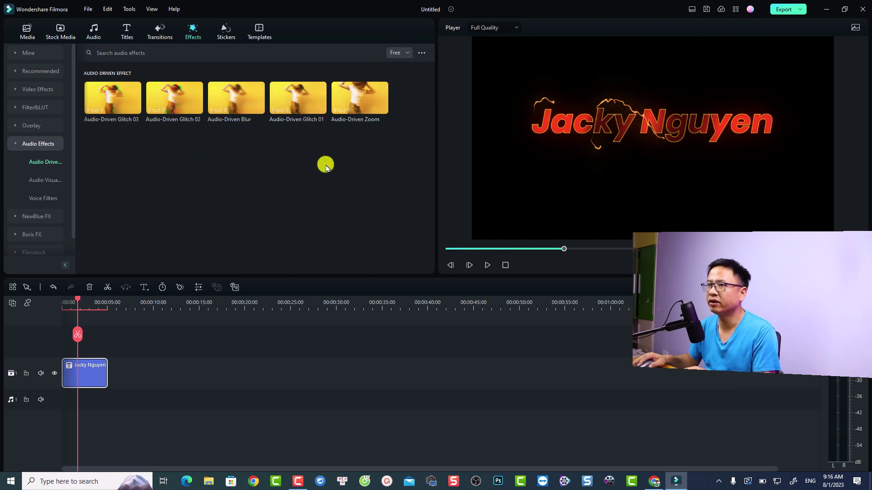
left_click_drag(269, 162, 73, 347)
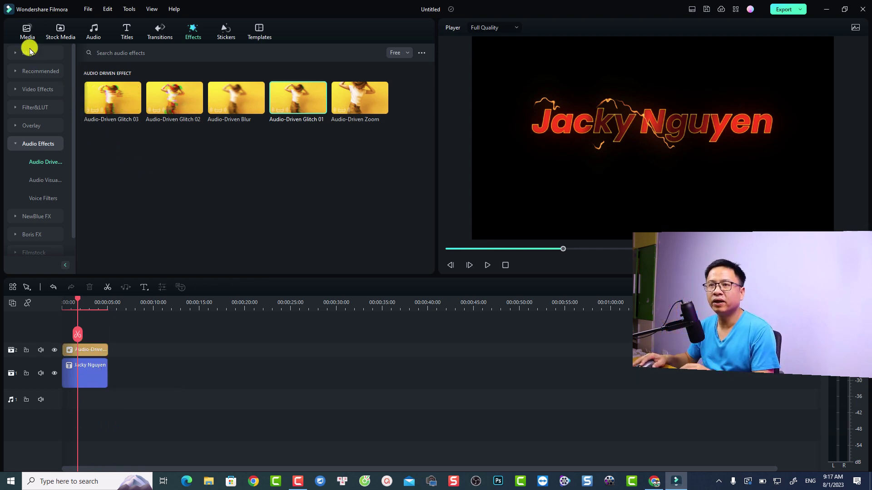
Add the Blue Dream - Cheel music from Global Media to the audio track and extend the glitch effect to about 37 seconds.
left_click(26, 33)
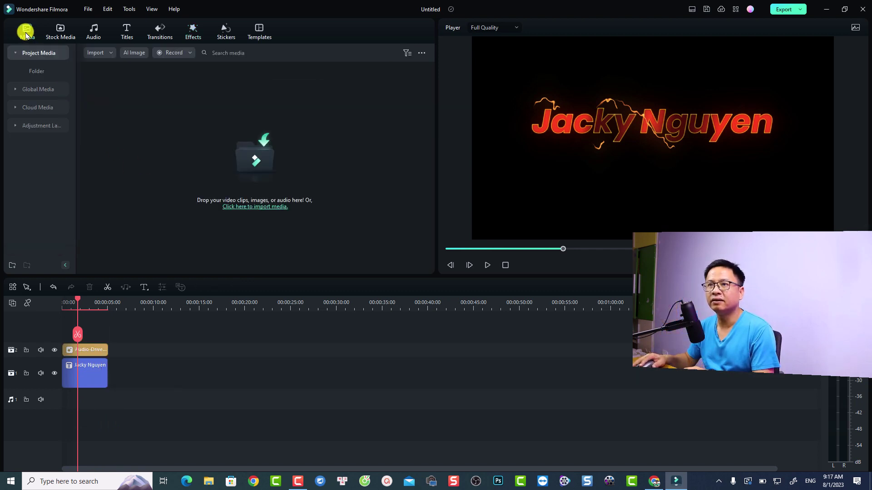
left_click(15, 90)
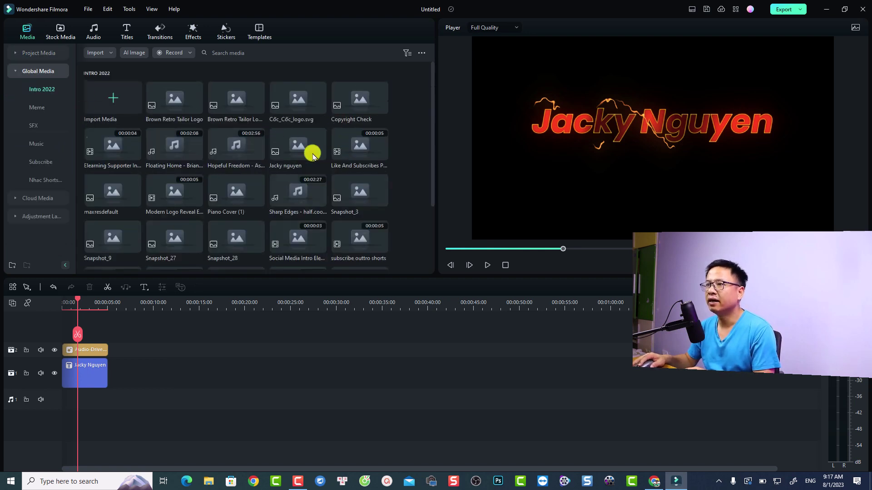
left_click(38, 146)
left_click_drag(292, 107, 73, 403)
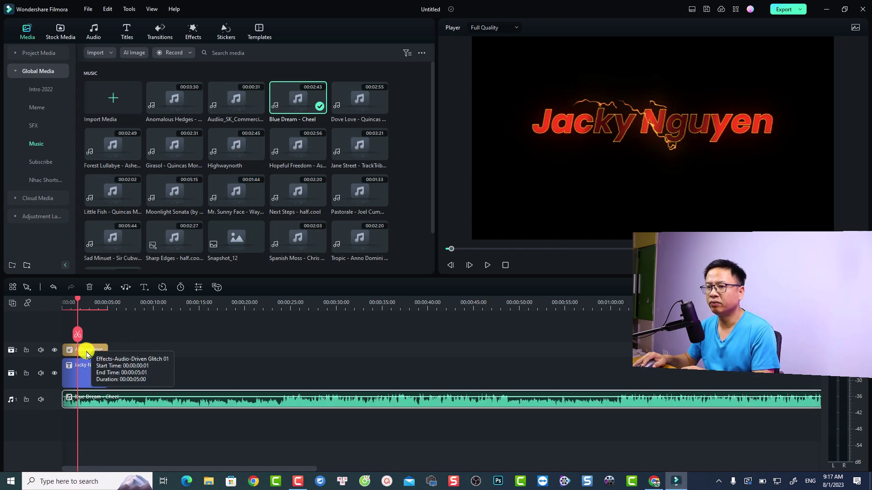
left_click_drag(106, 350, 396, 350)
Insert the Pexels seal video right after the title, keeping the 1920 x 1080 24fps project settings, and preview the glitch effect.
left_click(62, 33)
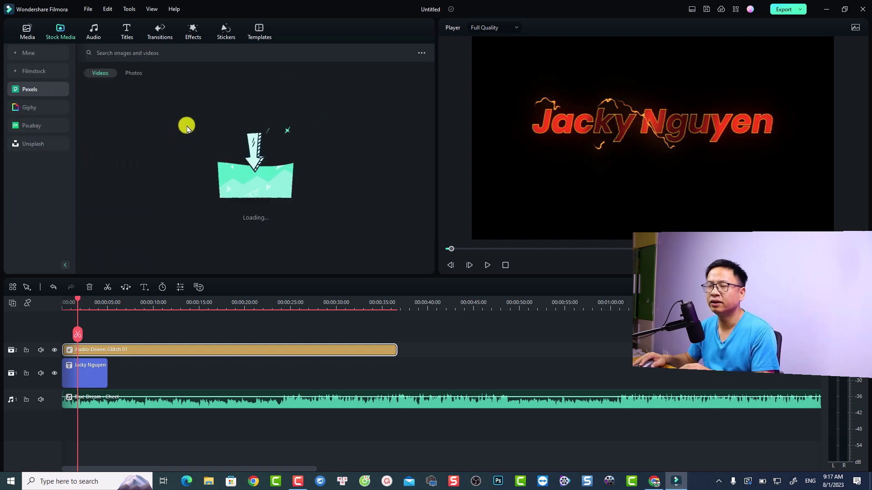
left_click_drag(103, 102, 114, 379)
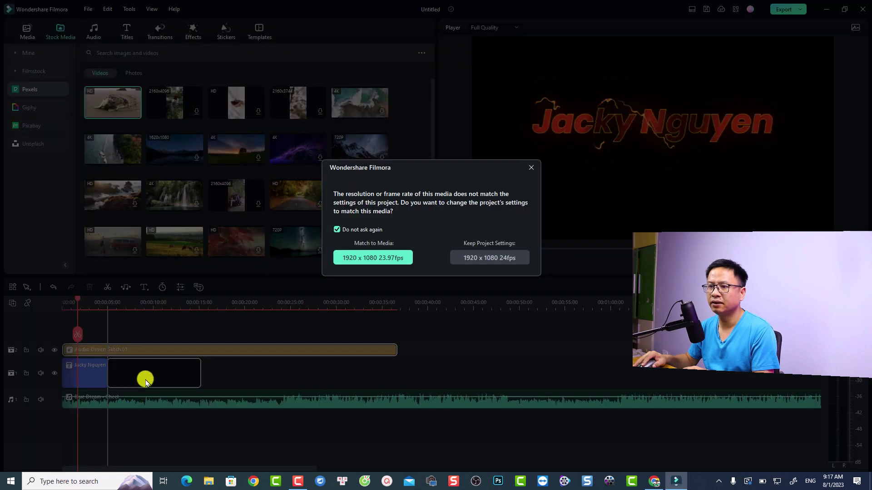
left_click(487, 263)
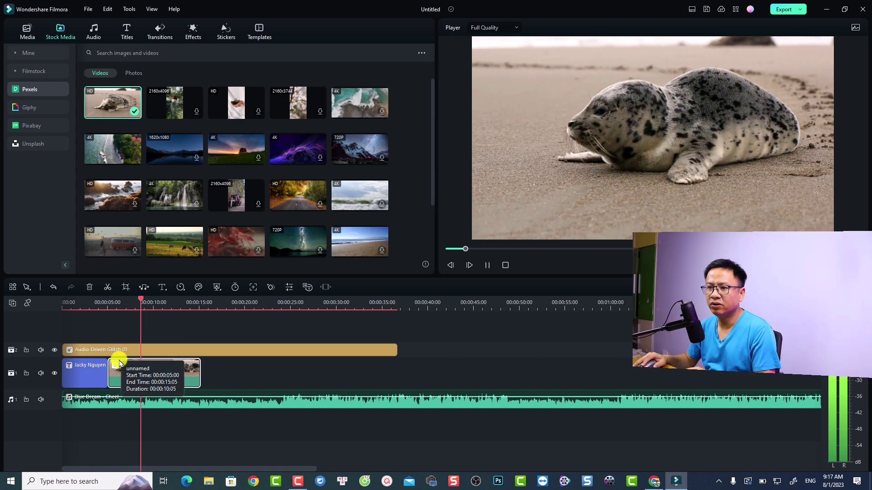
key("space")
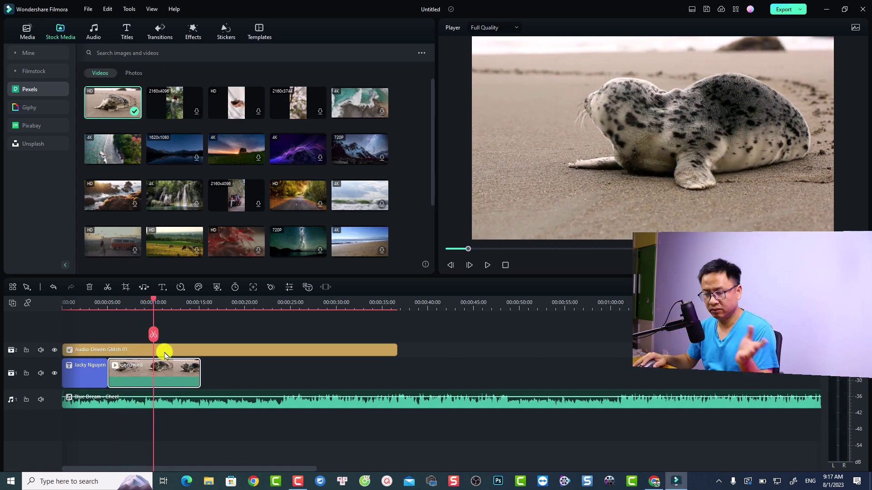
Set the bass threshold of loudness of the Audio-Driven Glitch 01 effect to 0.07.
left_click(166, 352)
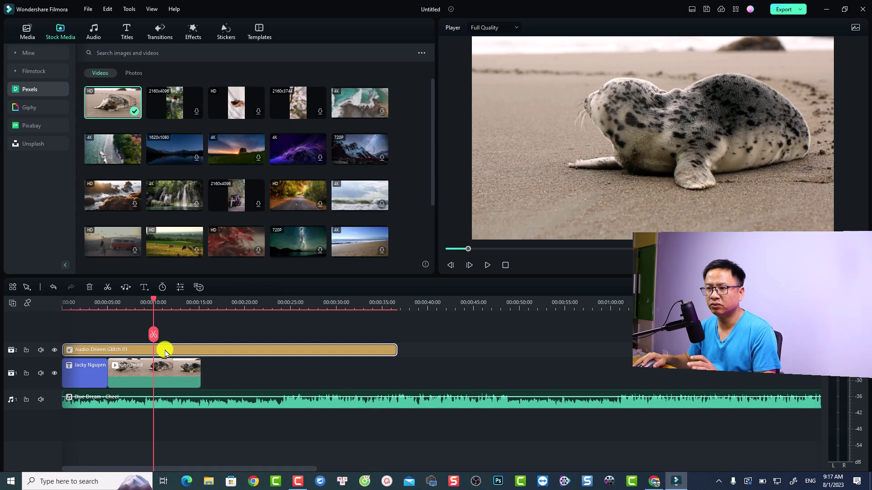
double_click(165, 352)
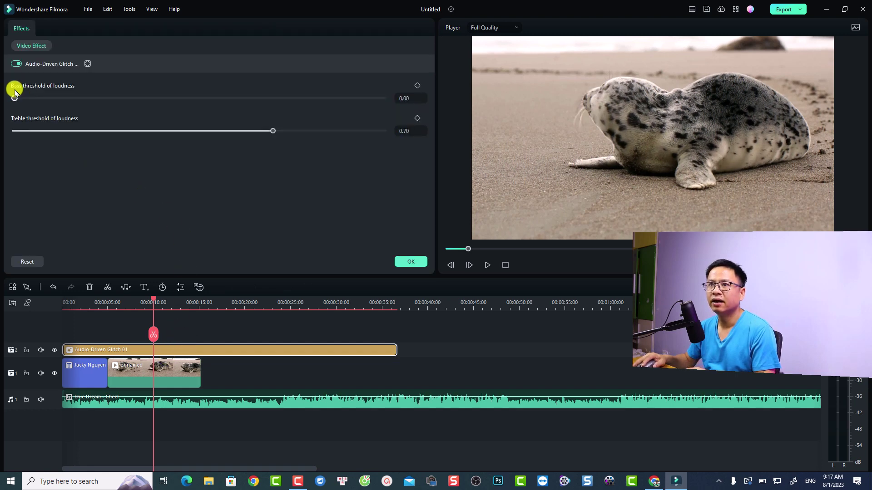
left_click_drag(20, 98, 39, 103)
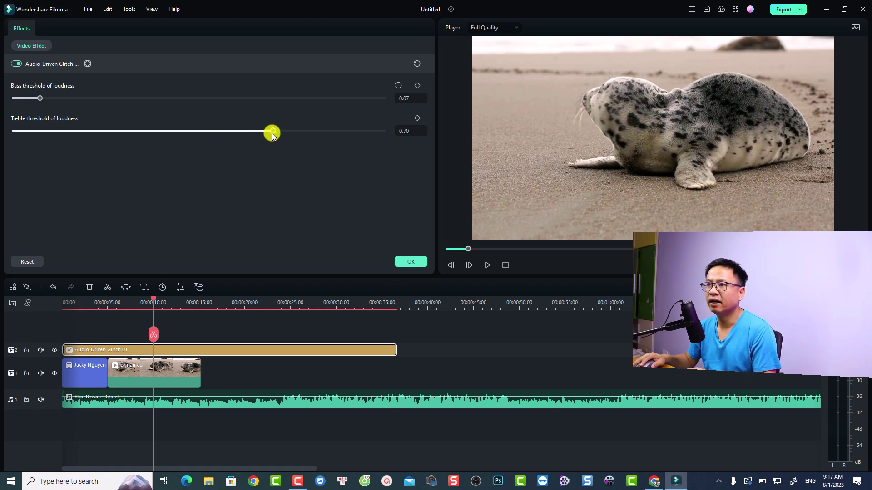
Set the treble threshold of loudness of the Audio-Driven Glitch 01 effect to 0.56 and preview it over the seal clip.
left_click_drag(272, 136, 223, 140)
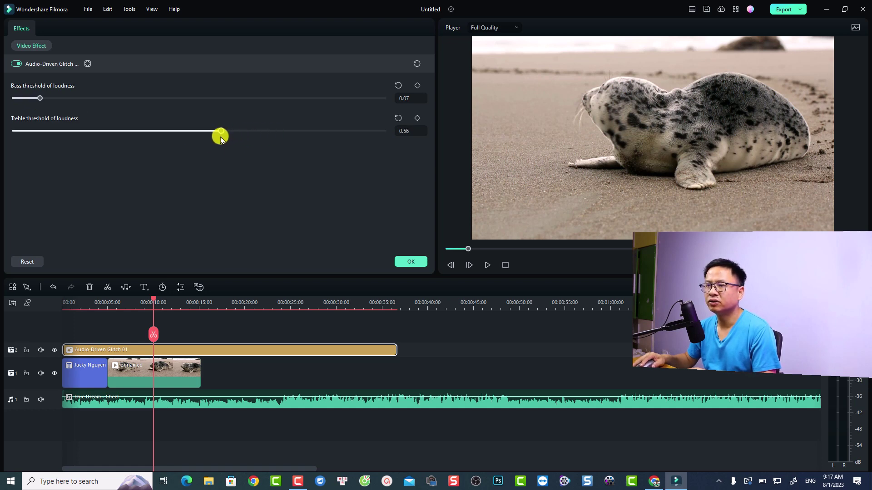
left_click(112, 304)
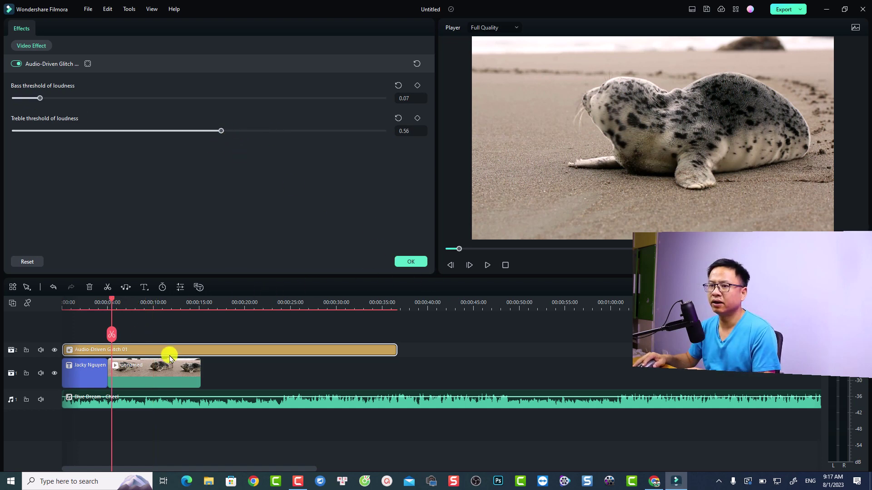
key("space")
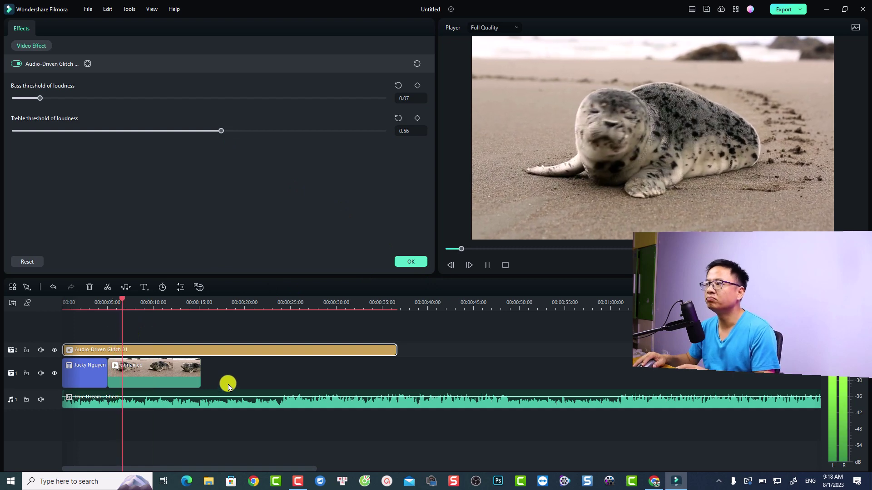
key("space")
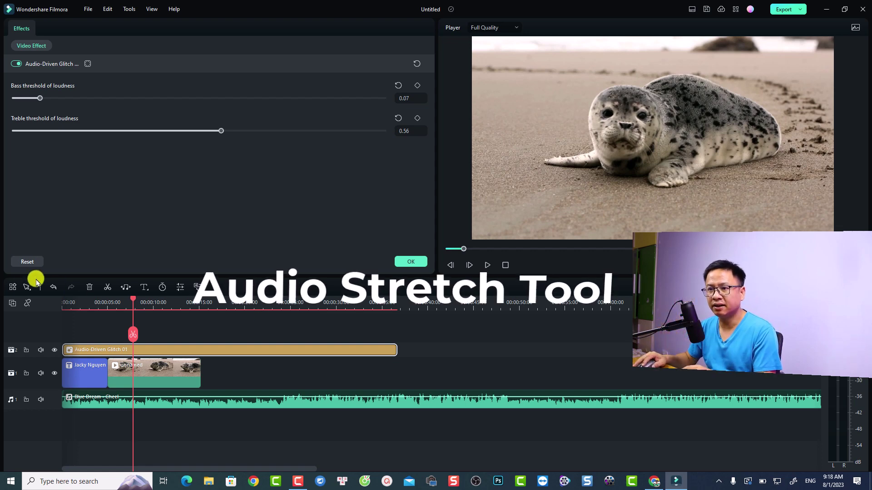
Stretch the Blue Dream - Cheel music with Audio Stretch to end at about 00:06:08, and play it from around the four-minute mark.
left_click(25, 288)
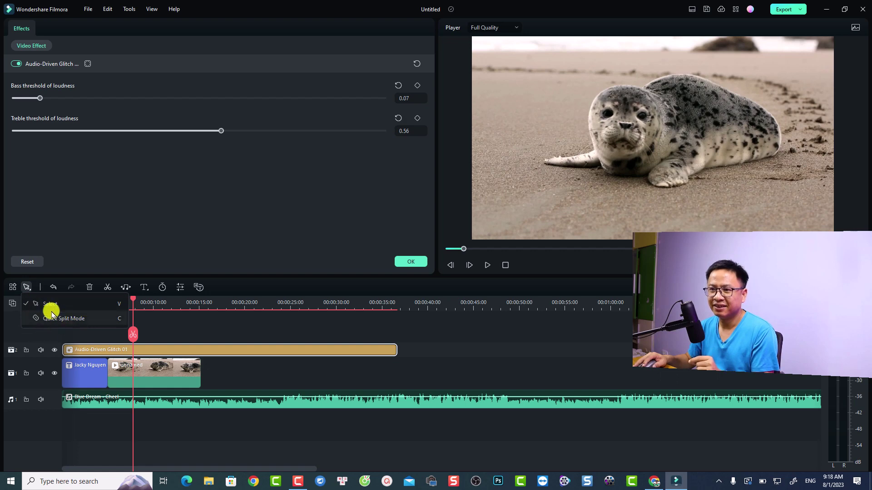
left_click(125, 288)
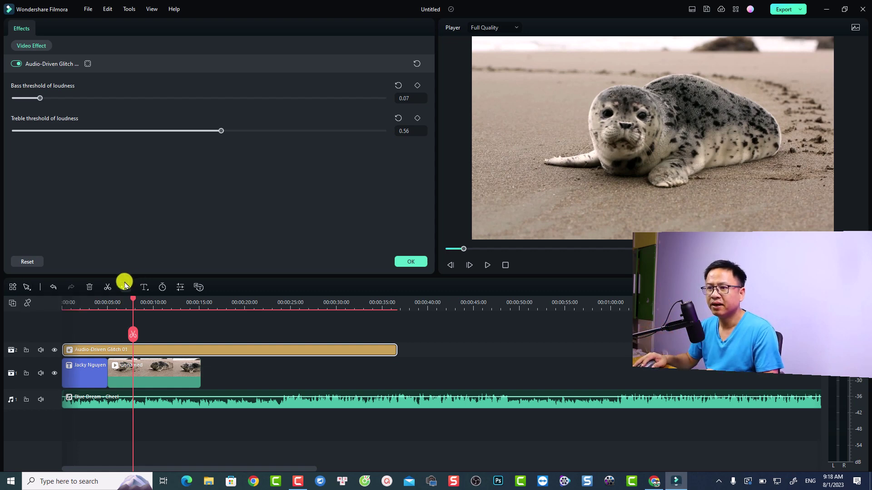
scroll(545, 357, "down", 4)
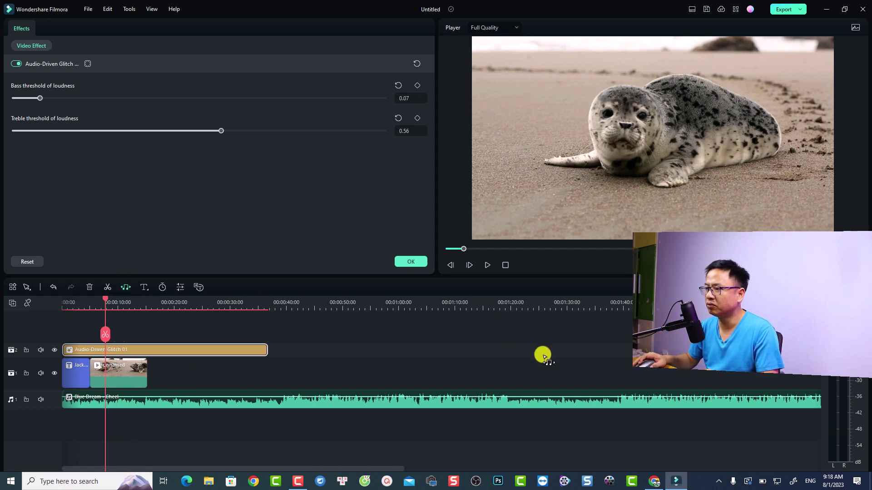
scroll(517, 358, "down", 5)
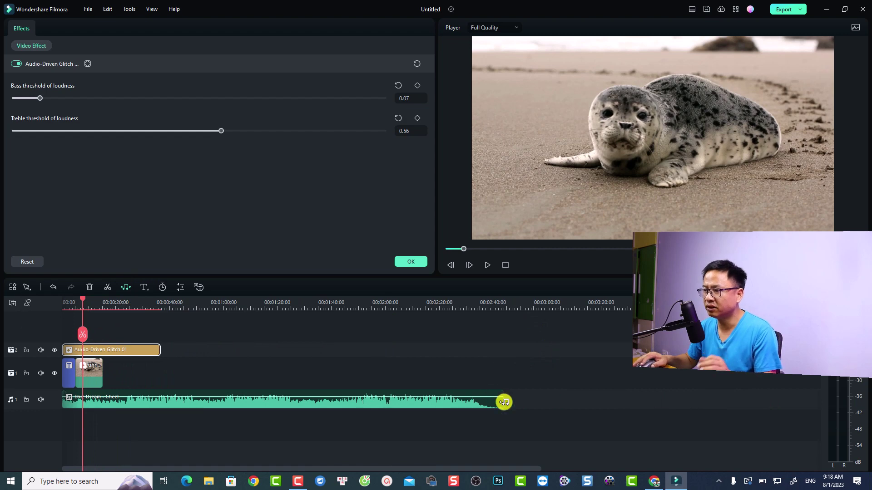
left_click(126, 289)
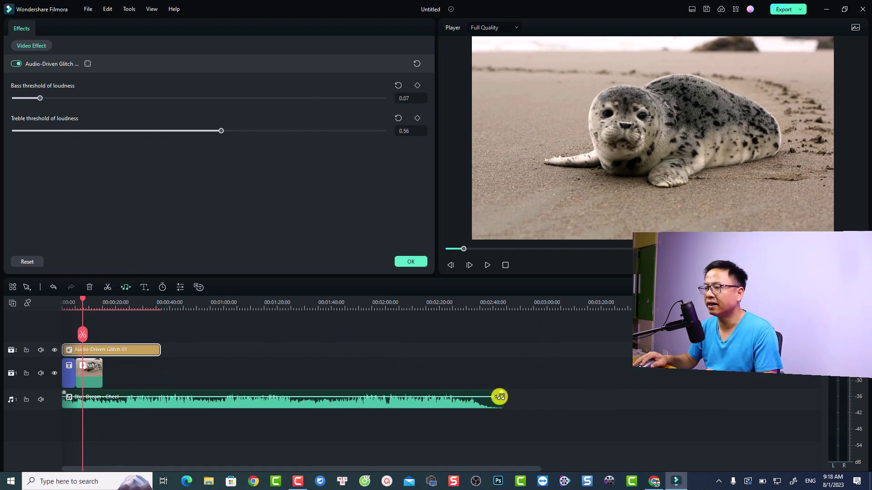
left_click_drag(500, 395, 632, 396)
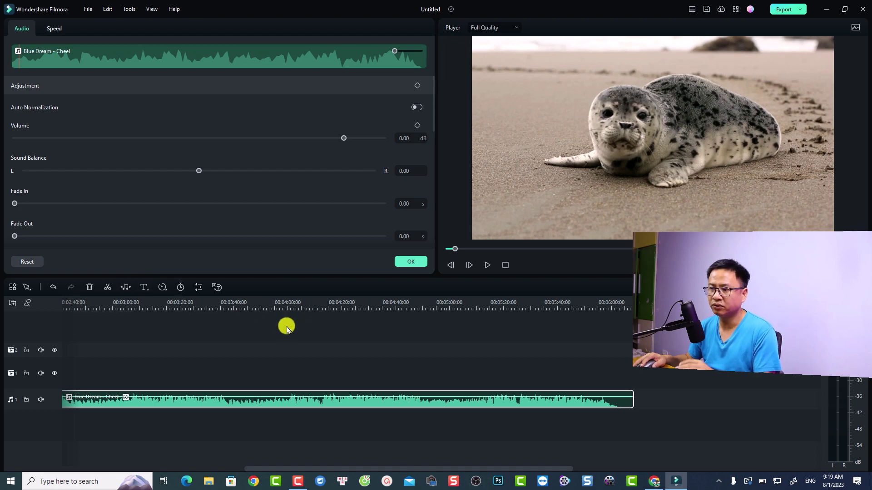
left_click(279, 300)
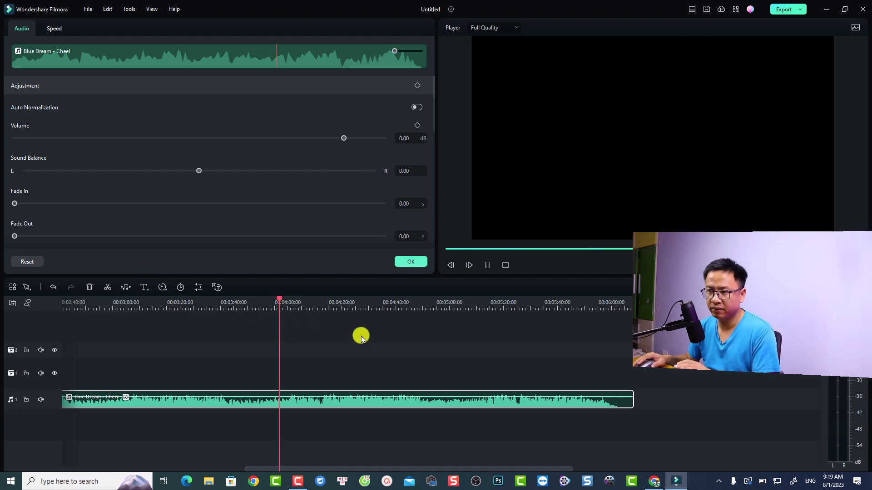
key("space")
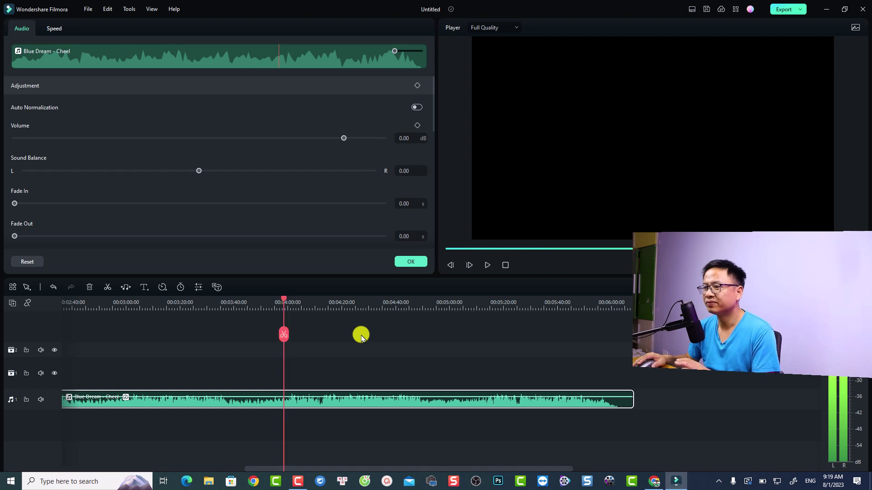
key("space")
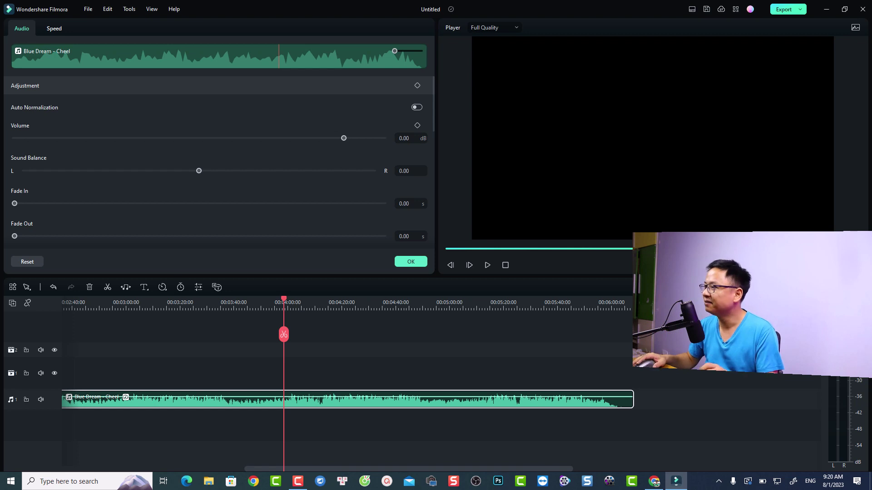
Clear all clips from the timeline and place the Pexels autumn road video at the start of the first video track.
left_click(398, 367)
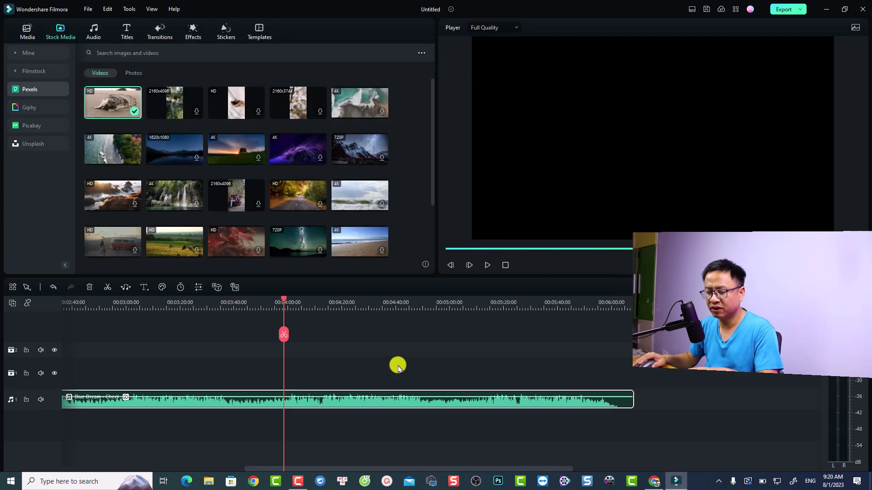
key("Delete")
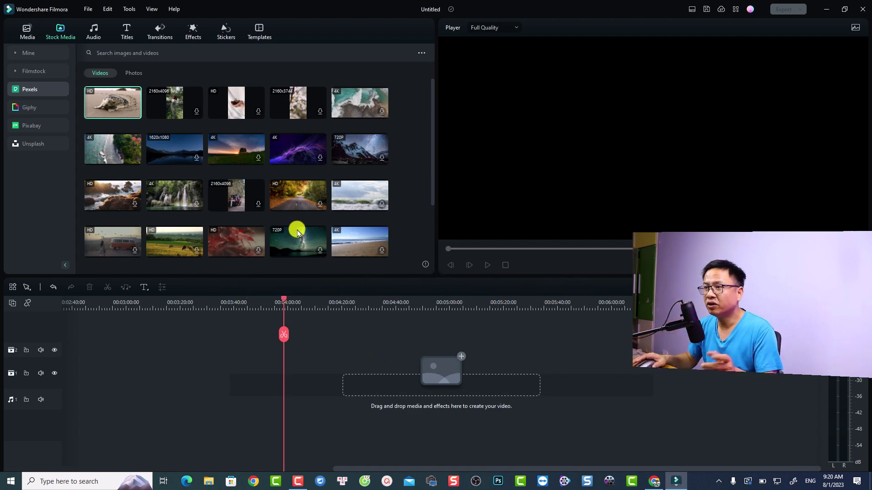
left_click_drag(250, 273, 82, 375)
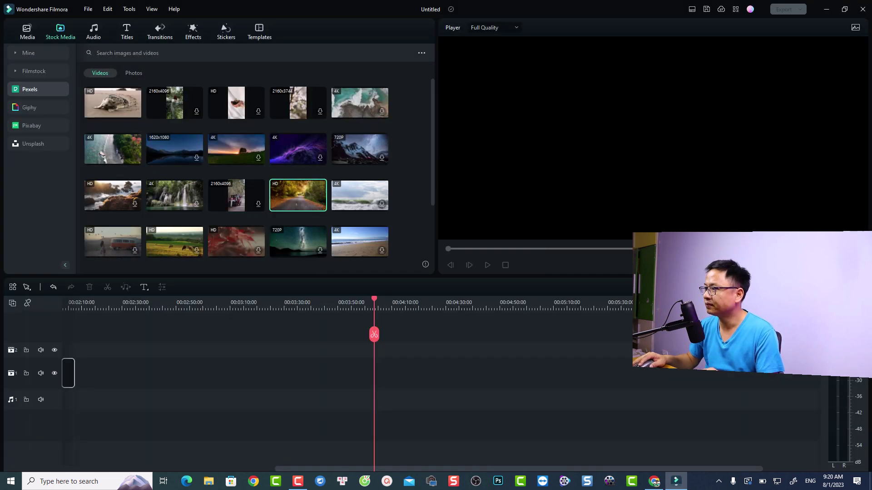
left_click_drag(778, 380, 69, 381)
left_click(64, 302)
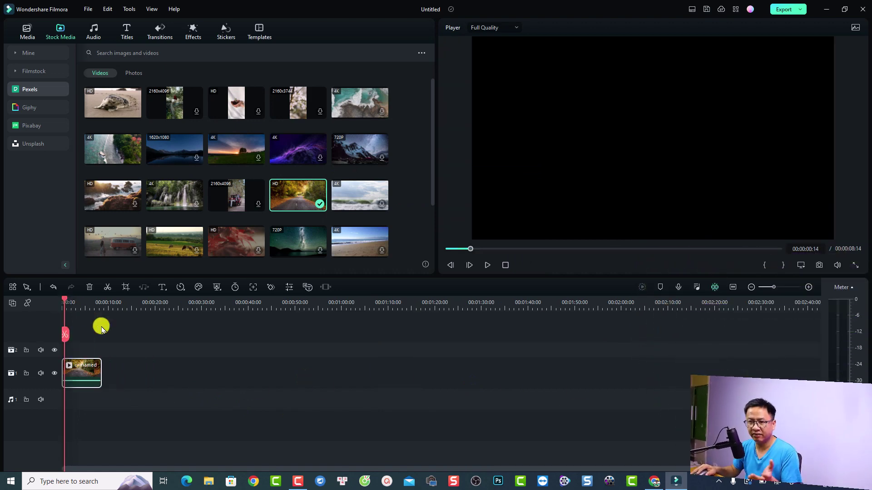
Add a Transform keyframe to the road clip at 00:00:01:02 and a 58.20% scale keyframe at 00:00:01:21, and preview the zoom-out.
key("space")
key("space")
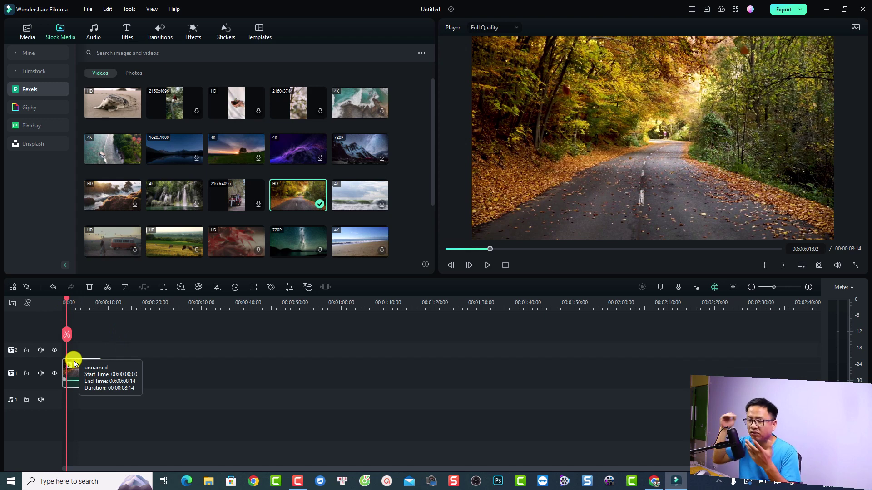
left_click(79, 380)
left_click_drag(81, 309, 108, 309)
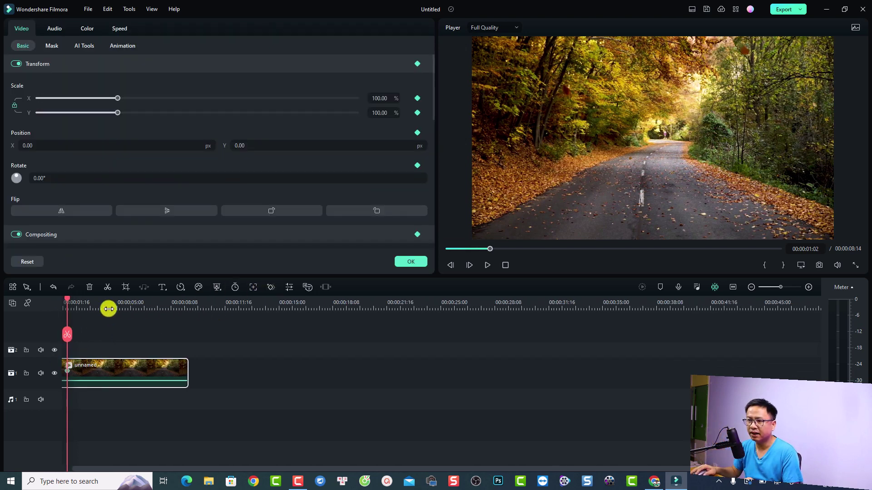
left_click(80, 305)
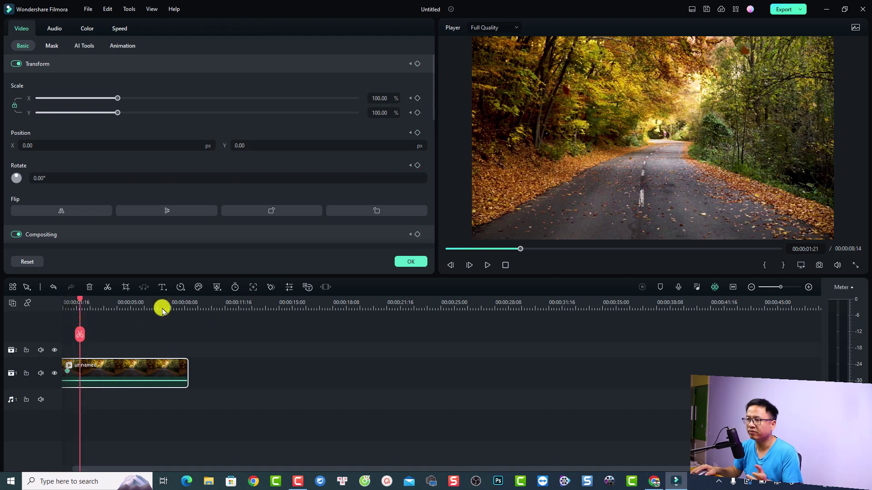
left_click_drag(117, 101, 84, 105)
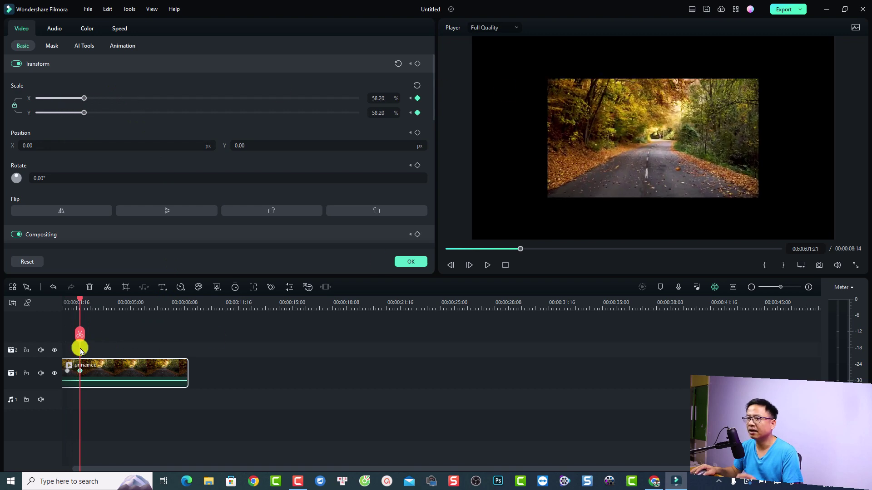
left_click(64, 307)
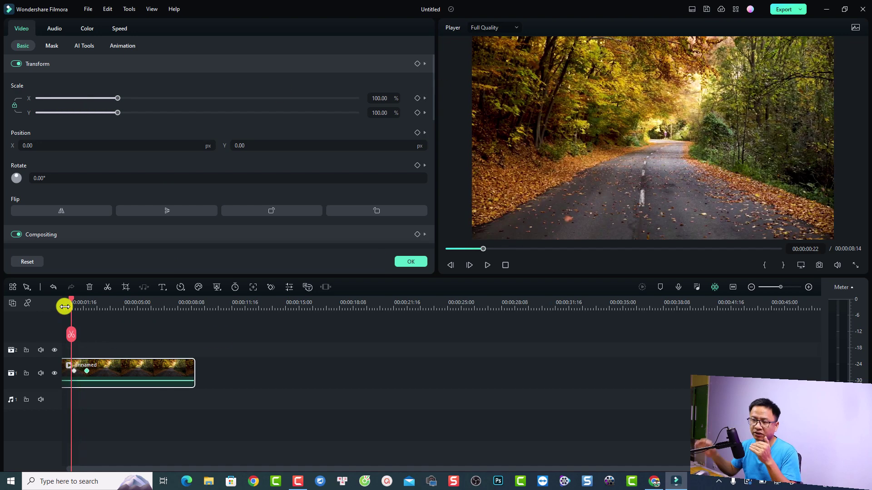
key("space")
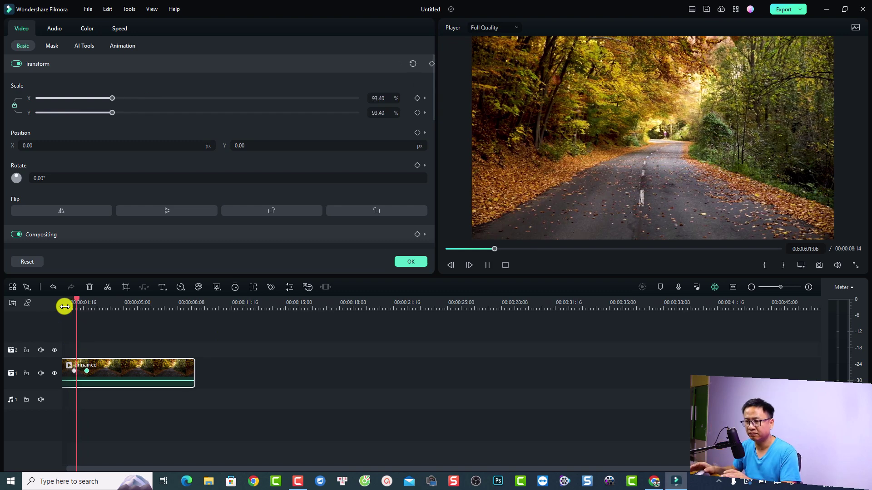
key("space")
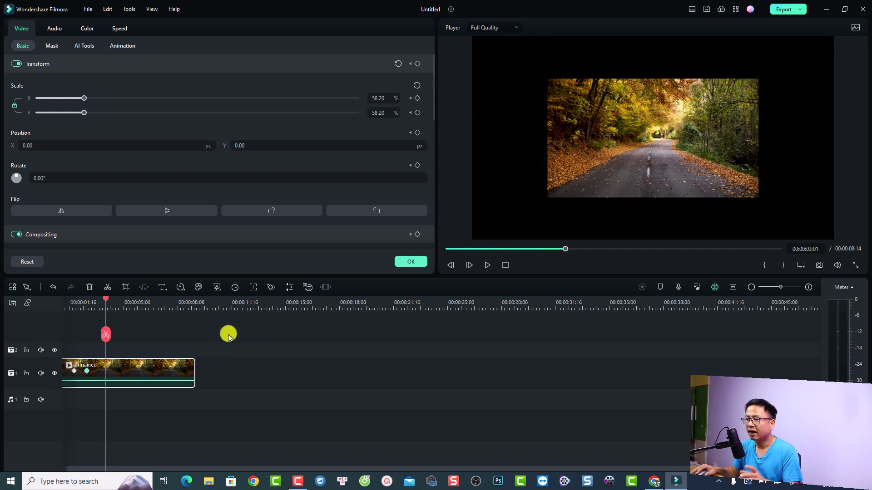
Append the Pexels seal video after the road clip and copy both keyframes of the road clip.
left_click(409, 262)
left_click_drag(102, 102, 227, 384)
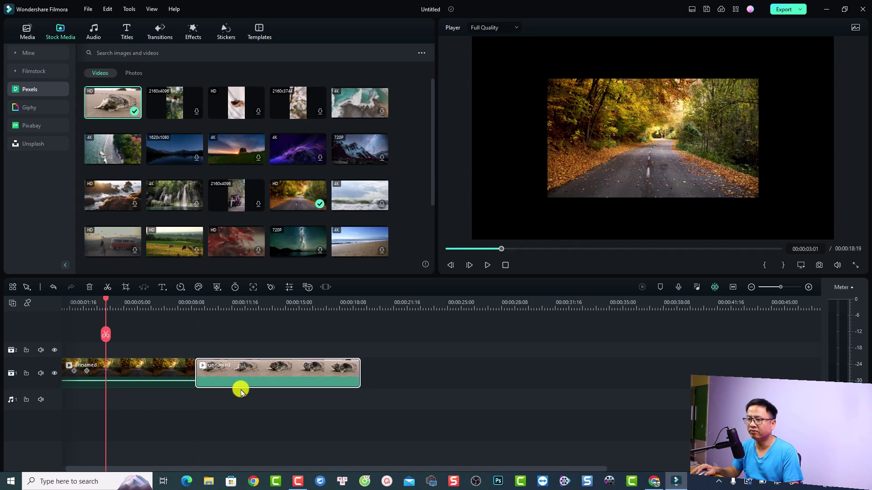
double_click(87, 374)
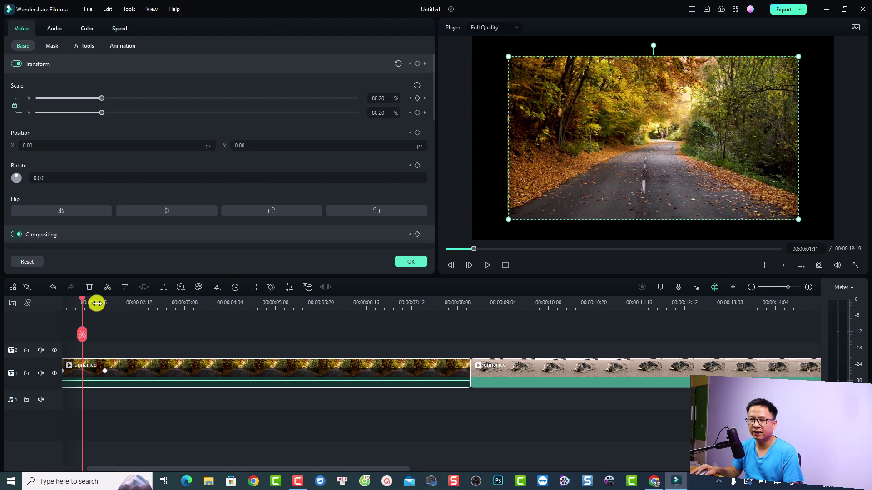
mouse_move(80, 306)
left_mouse_down()
mouse_move(50, 309)
mouse_move(64, 311)
left_mouse_up()
left_click(120, 373)
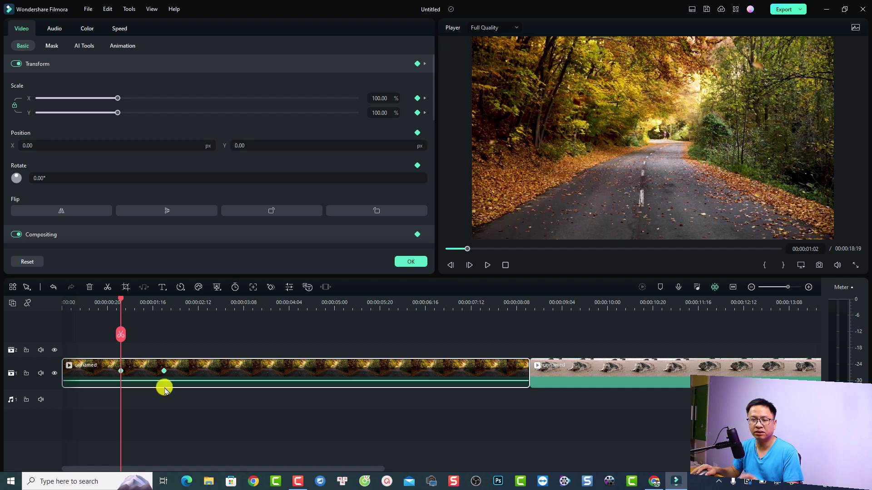
right_click(164, 372)
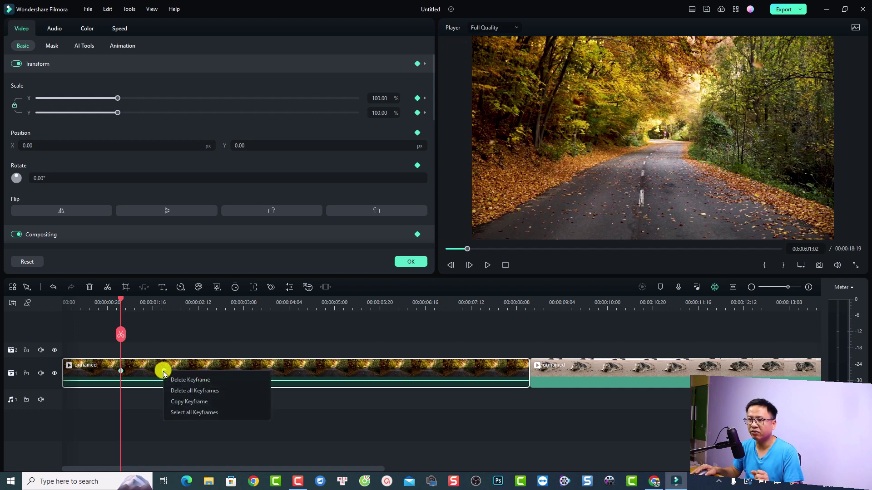
left_click(190, 401)
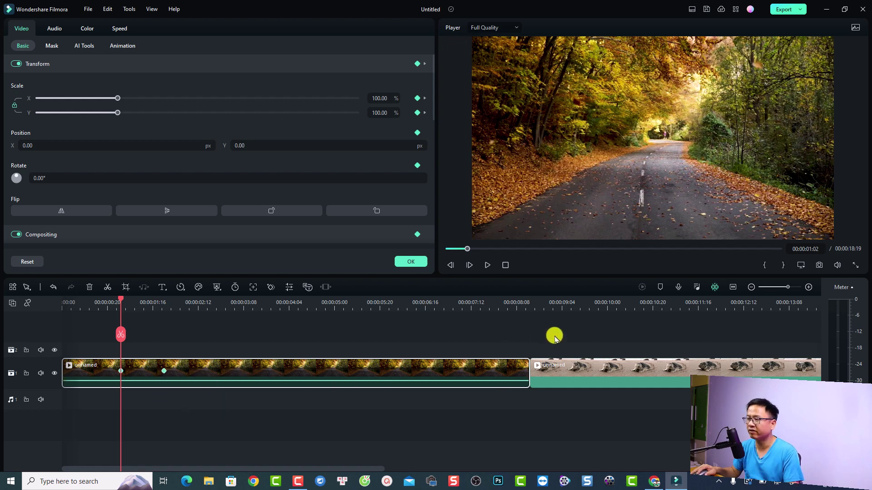
Paste the copied keyframes onto the seal clip at 00:00:10:07.
left_click(625, 304)
scroll(634, 389, "down", 5)
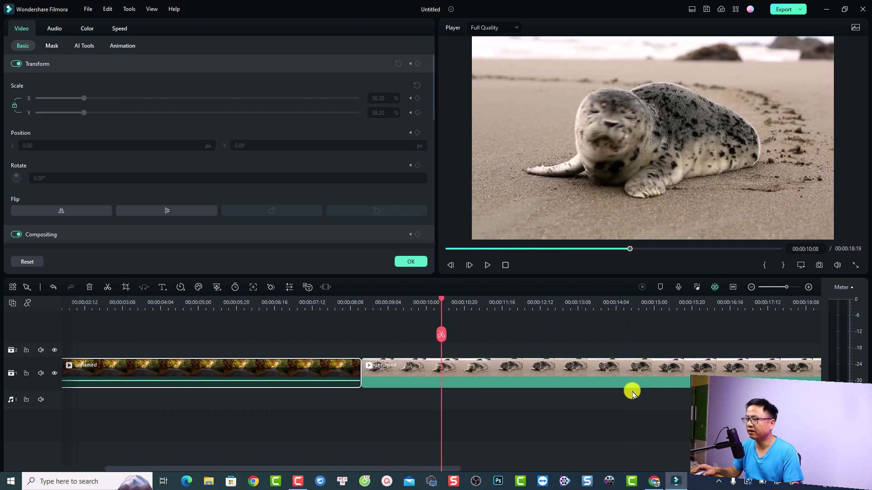
left_click(465, 372)
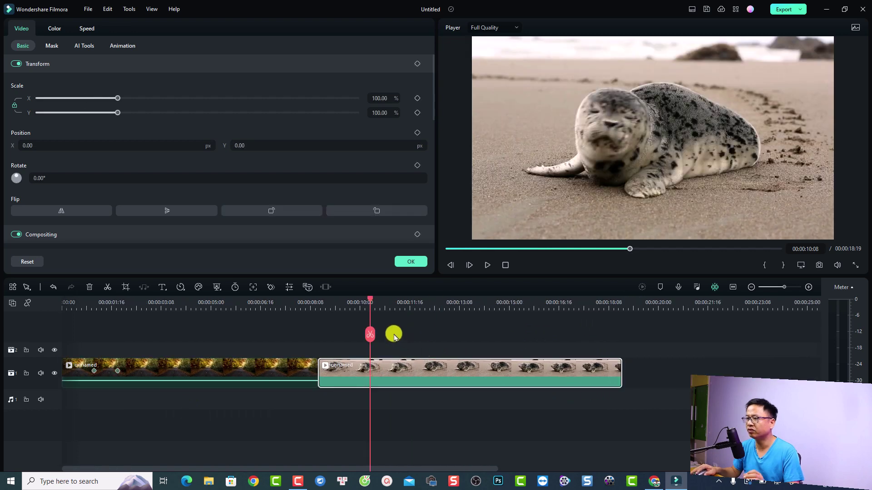
left_click(320, 303)
key("space")
key("space")
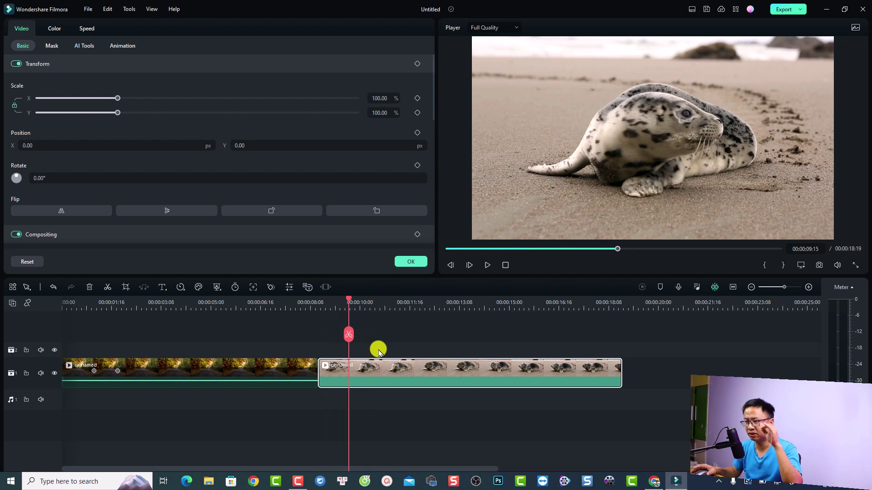
left_click(367, 303)
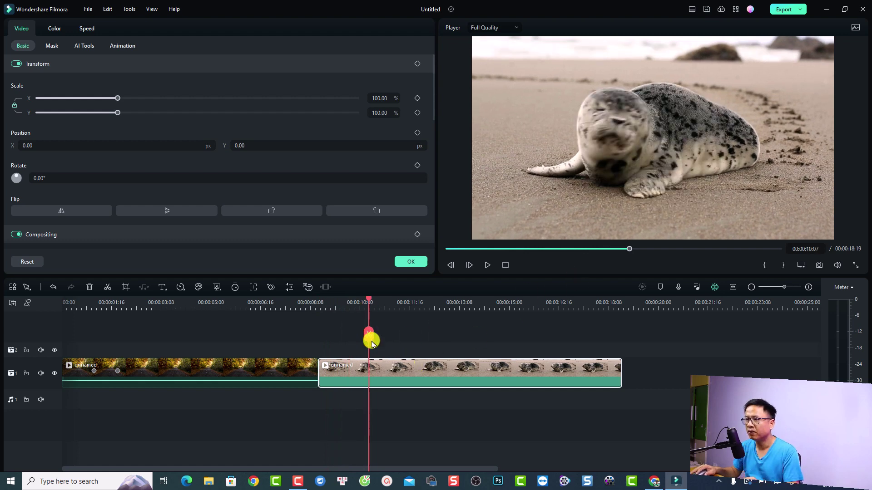
right_click(372, 376)
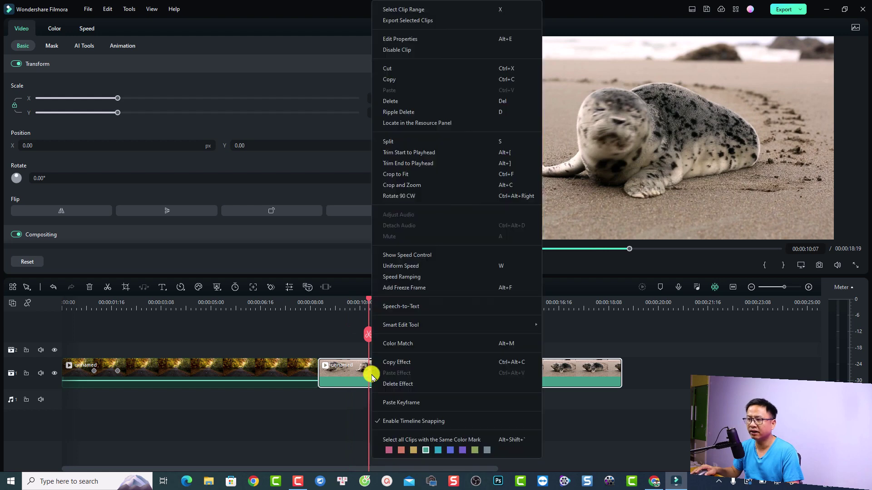
left_click(401, 402)
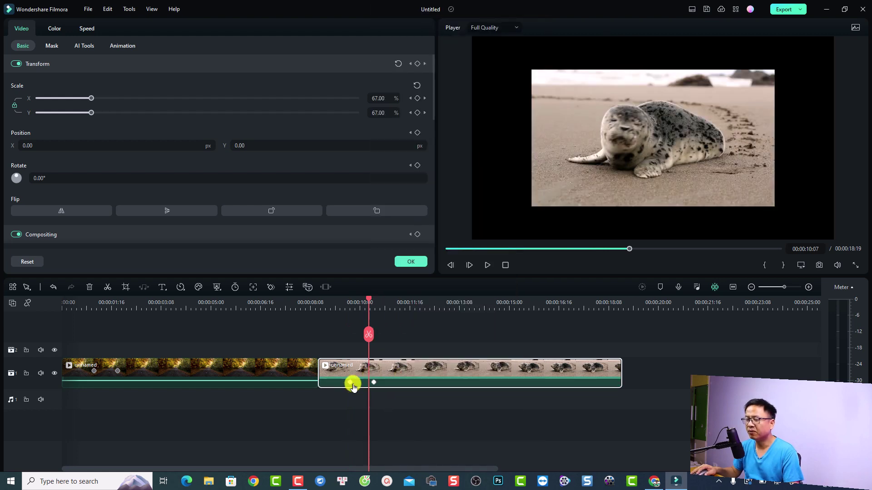
Play back the start of the seal clip to check the pasted zoom-out keyframes.
left_click(330, 308)
key("space")
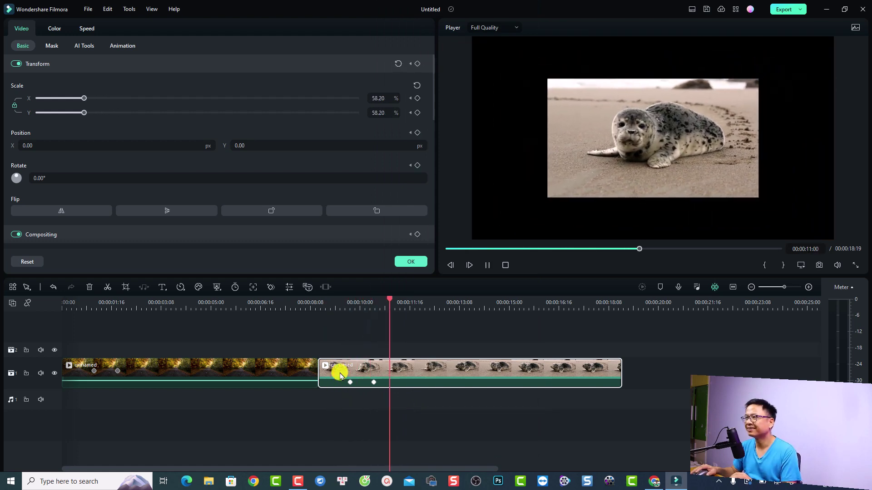
key("space")
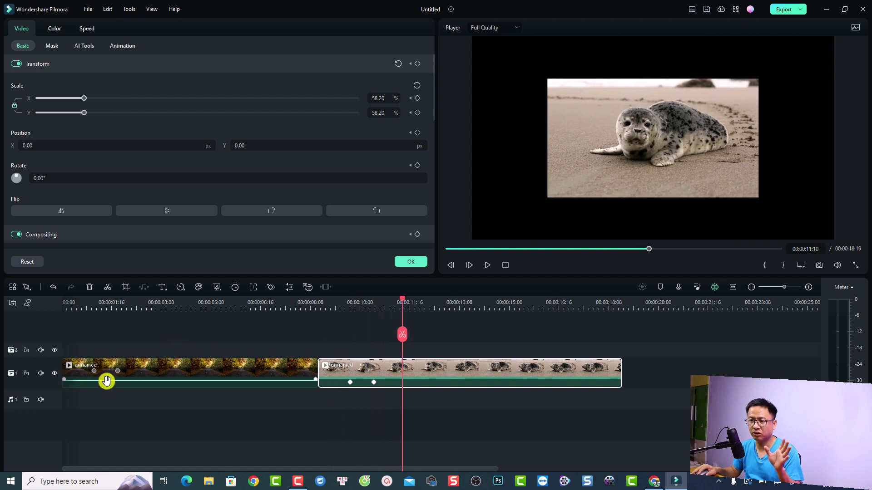
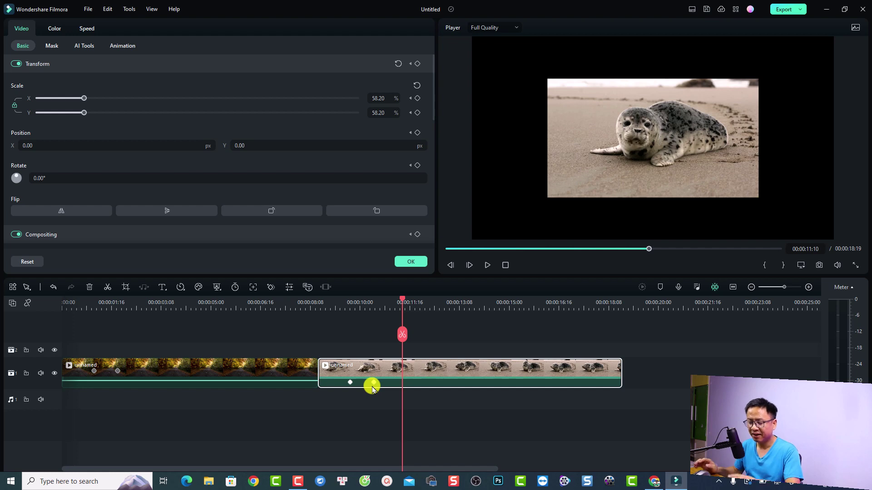
Clear all clips from the timeline and place the Basic 6 plain text title at the start of the first video track.
key("ctrl+a")
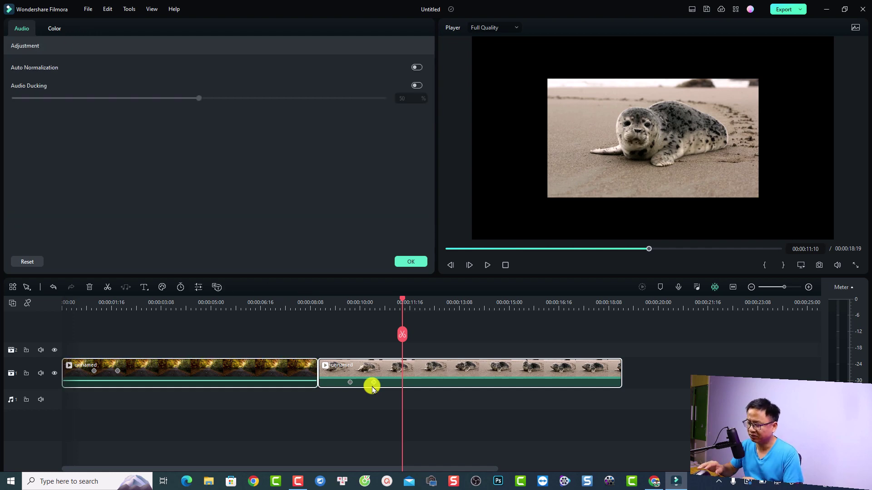
key("Delete")
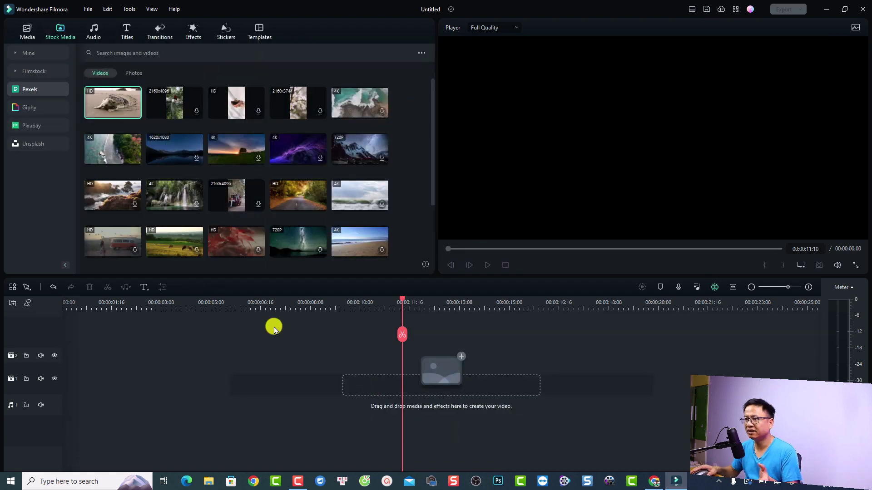
left_click(126, 31)
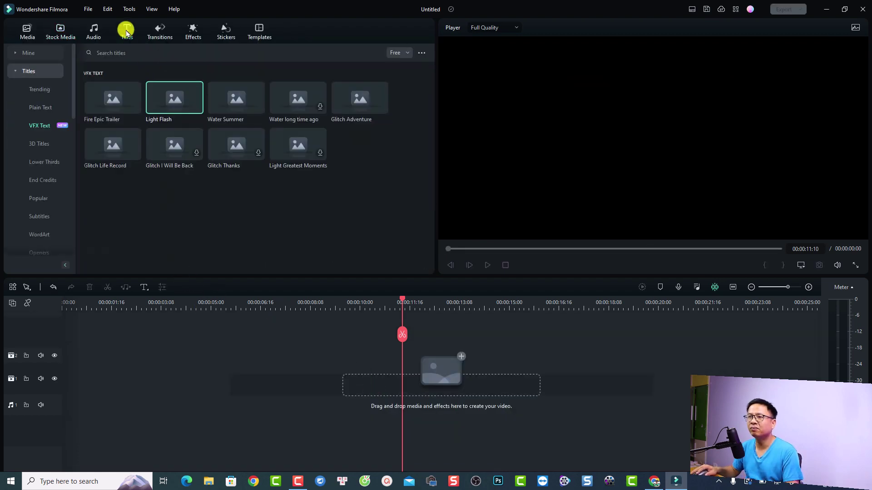
left_click(44, 108)
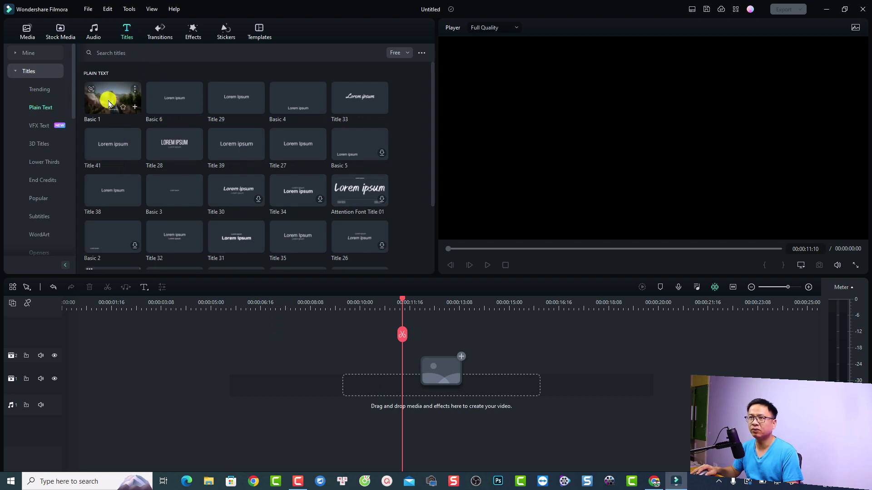
left_click_drag(166, 106, 60, 381)
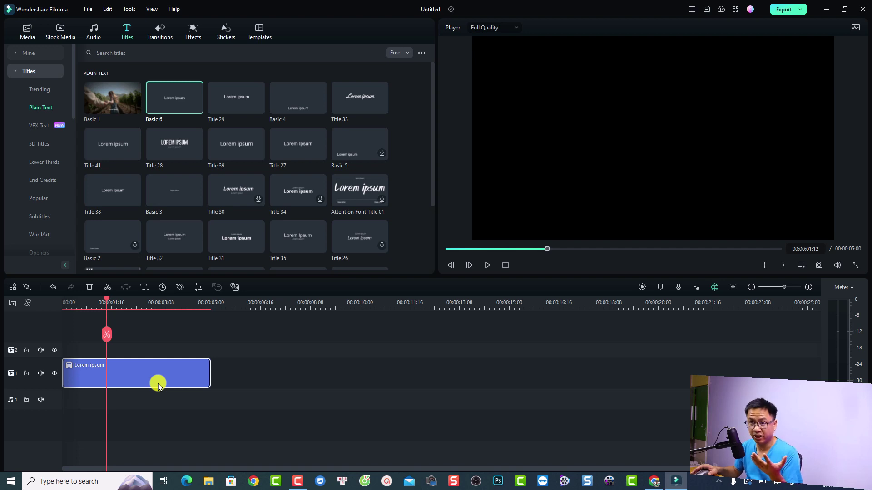
Replace the title's placeholder text with the person's first name and set its font to Arial Rounded MT Bold.
double_click(126, 366)
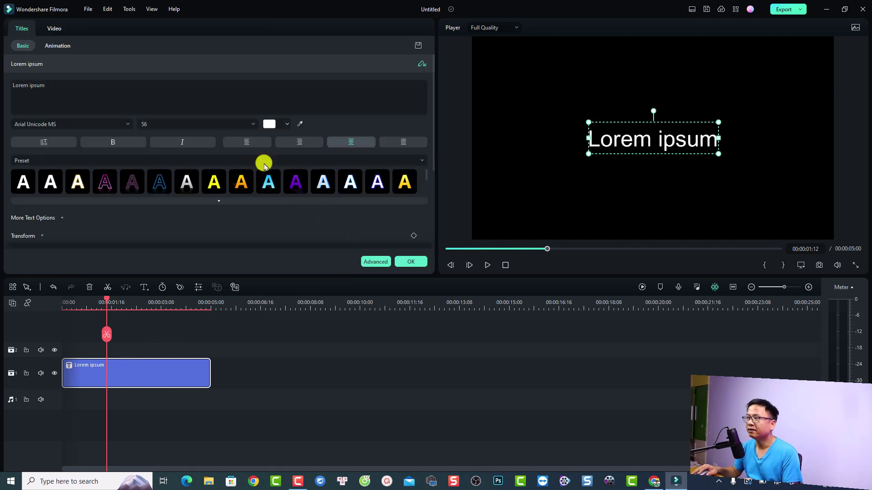
left_click(146, 88)
key("ctrl+a")
type("Jacky")
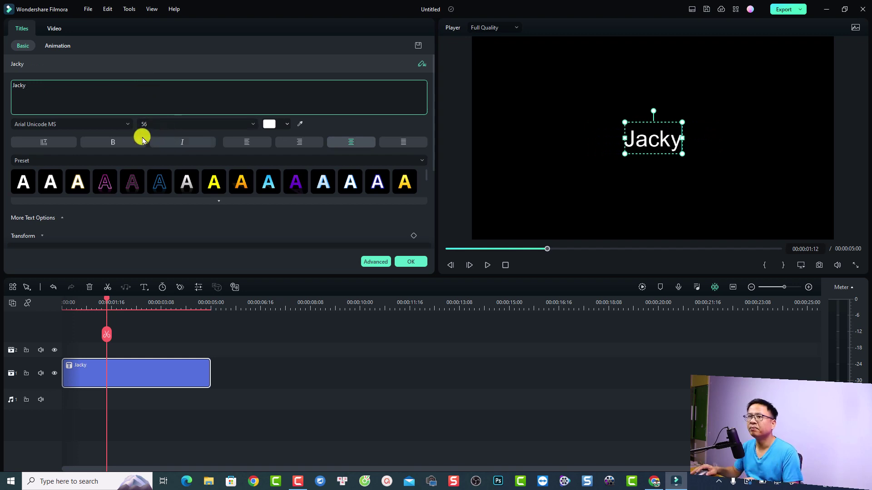
left_click(87, 124)
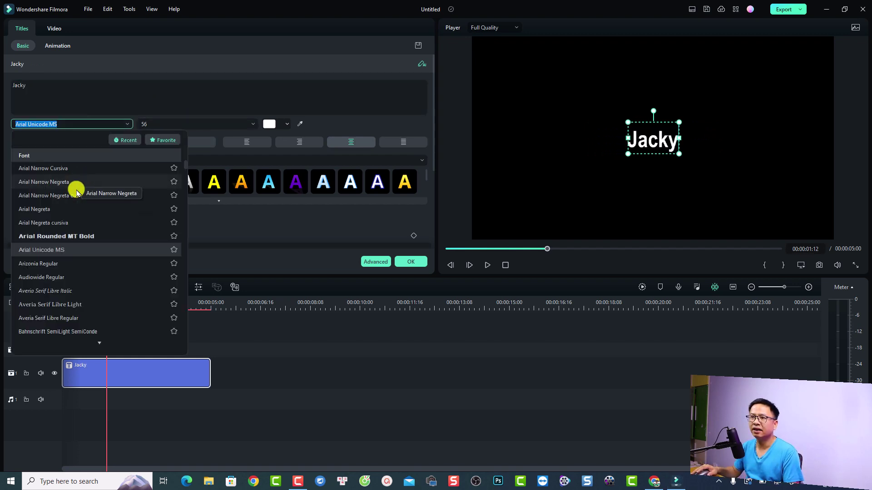
left_click(67, 236)
Set the title's font size to 150.
left_click(157, 124)
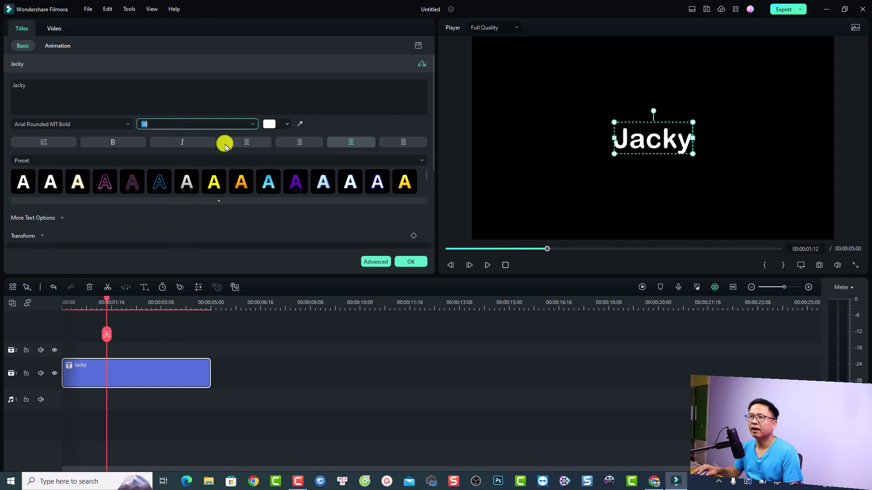
type("100")
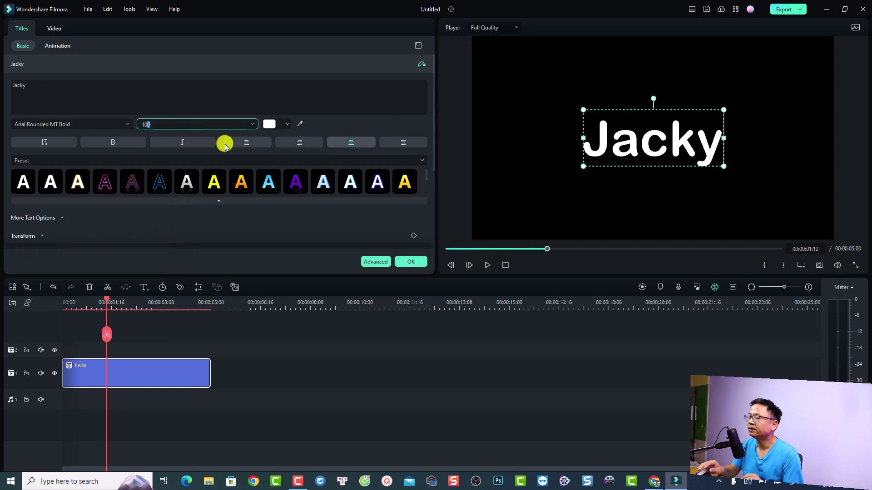
key("BackSpace")
key("BackSpace")
type("10")
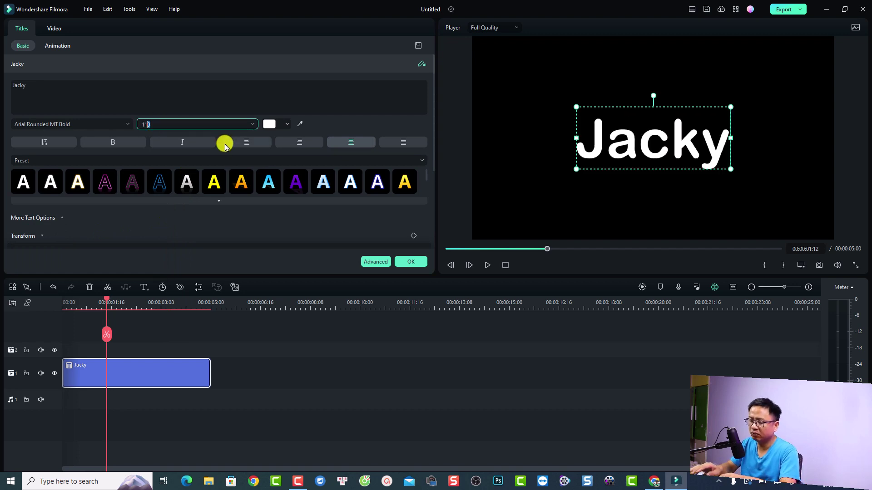
key("BackSpace")
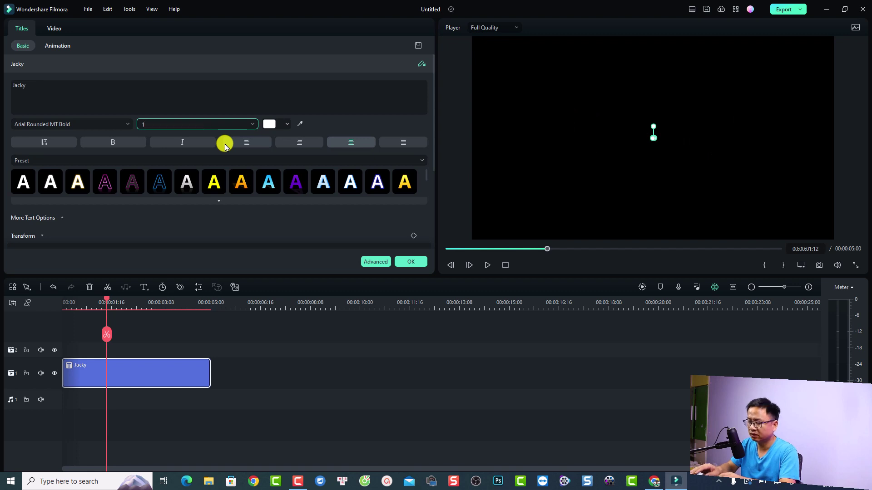
type("50")
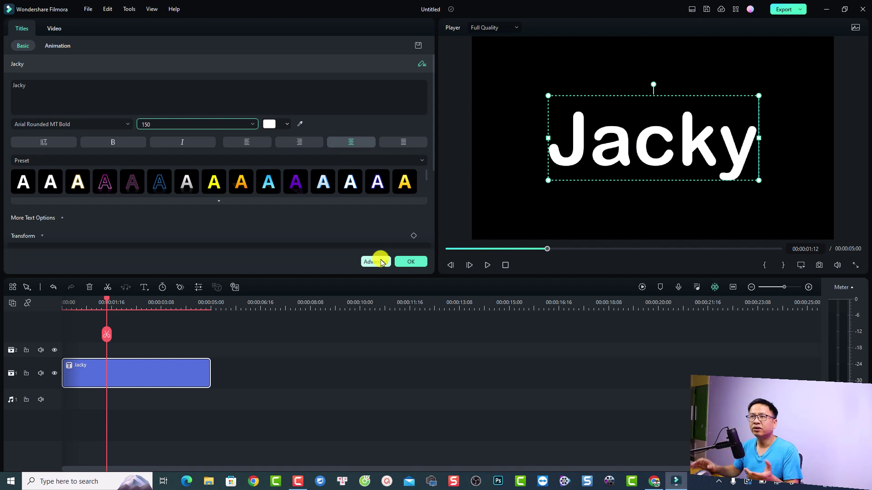
Try the blue wave loop animation at a loop speed of 4.10, the Bubble loop and the neon loop on the title.
left_click(54, 48)
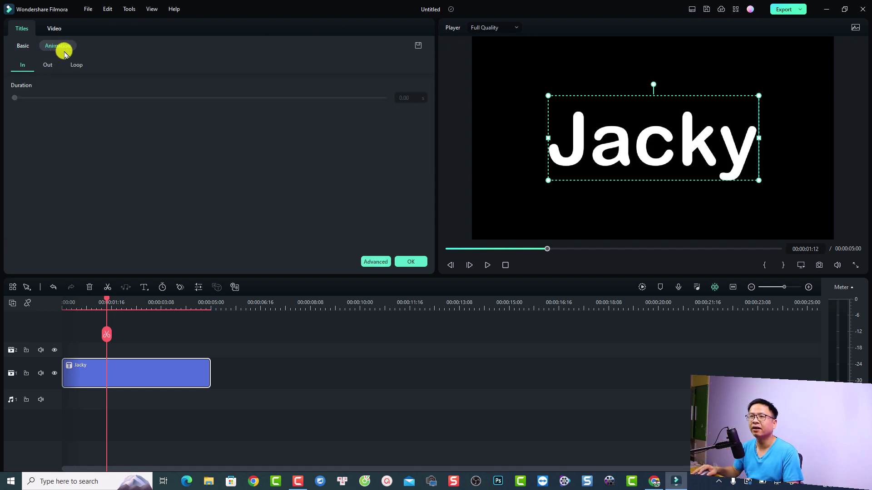
left_click(76, 65)
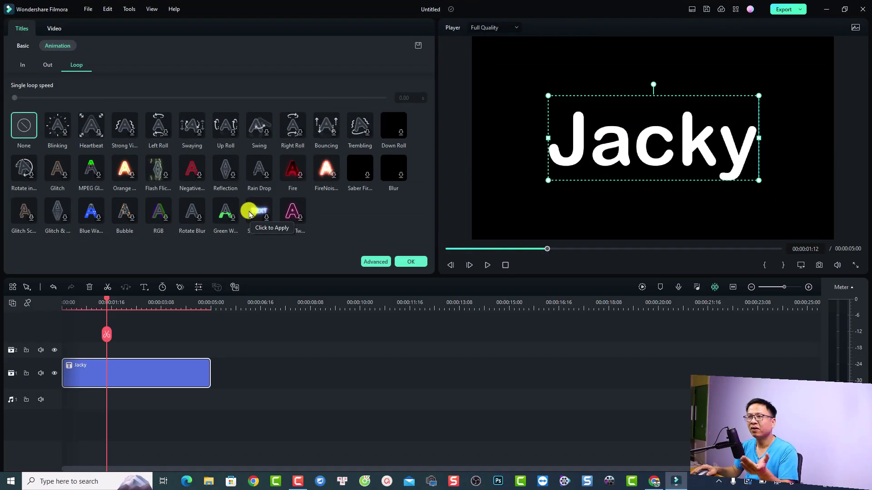
left_click(90, 214)
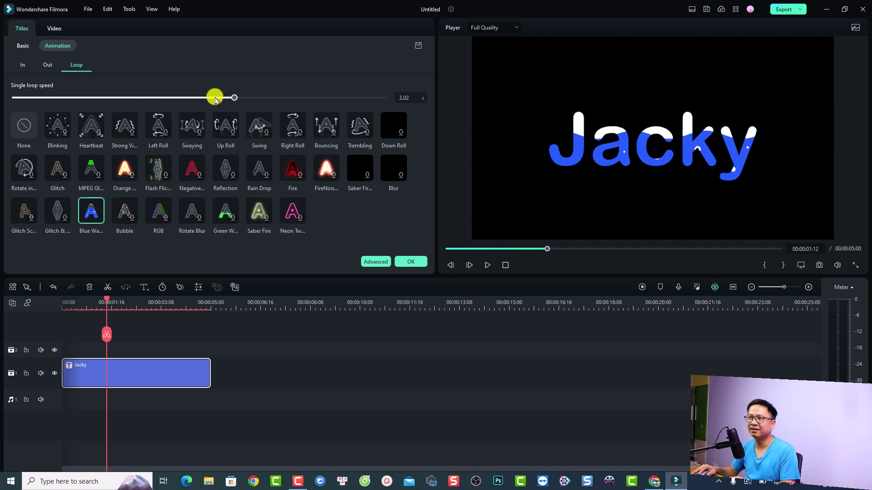
left_click_drag(236, 101, 317, 107)
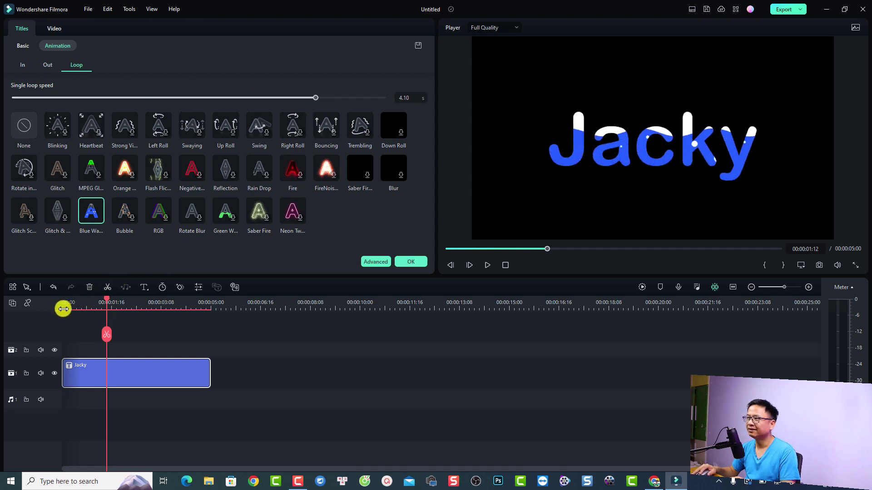
left_click(130, 220)
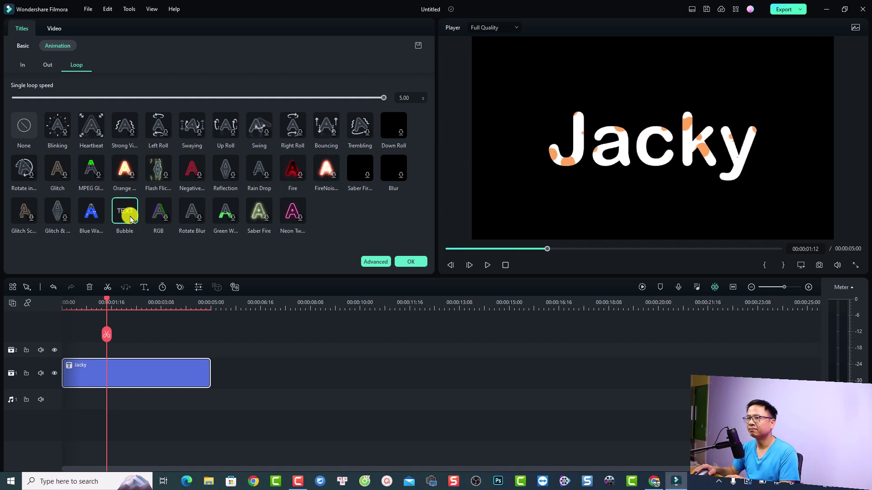
left_click(291, 213)
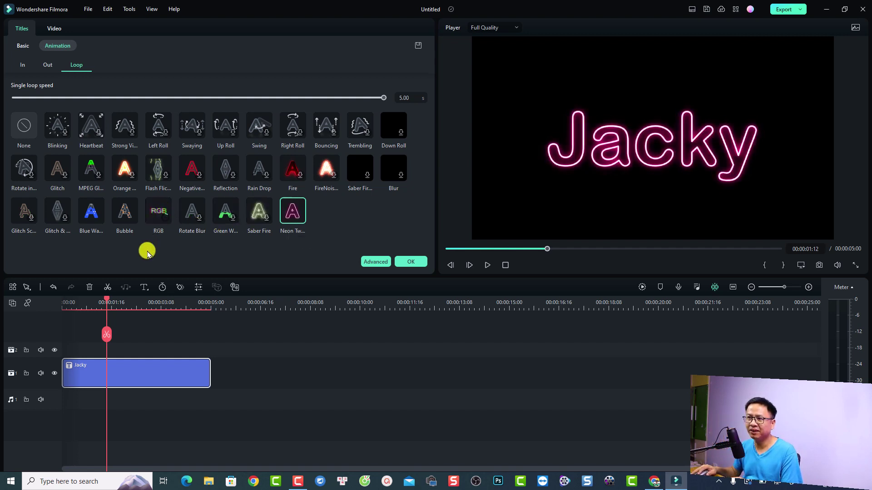
Apply the RGB loop animation to the title with a single loop speed of 1.29.
left_click(166, 221)
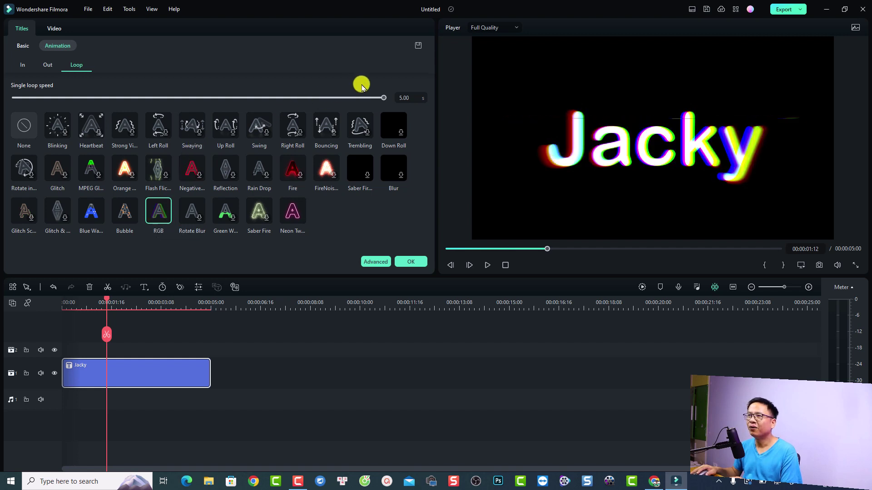
left_click_drag(382, 95, 104, 98)
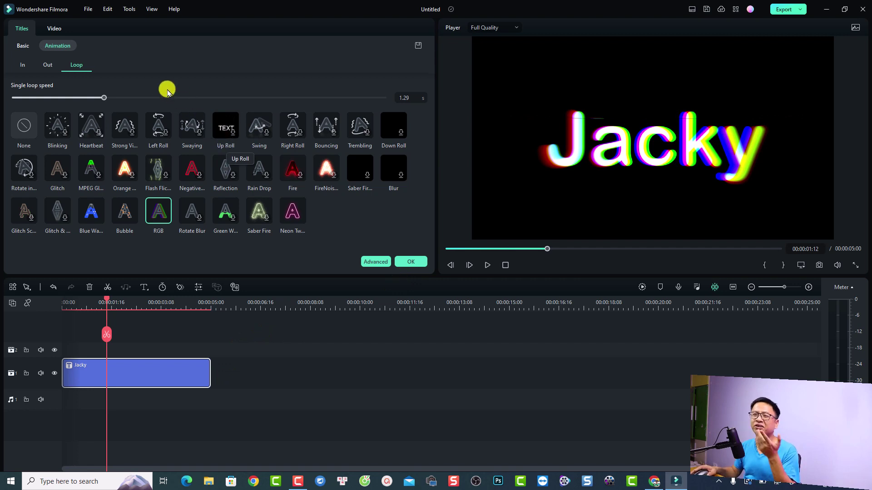
Give the title the first Typewriter animation as its intro and Fade1 as its outro, and close the title settings.
left_click(19, 65)
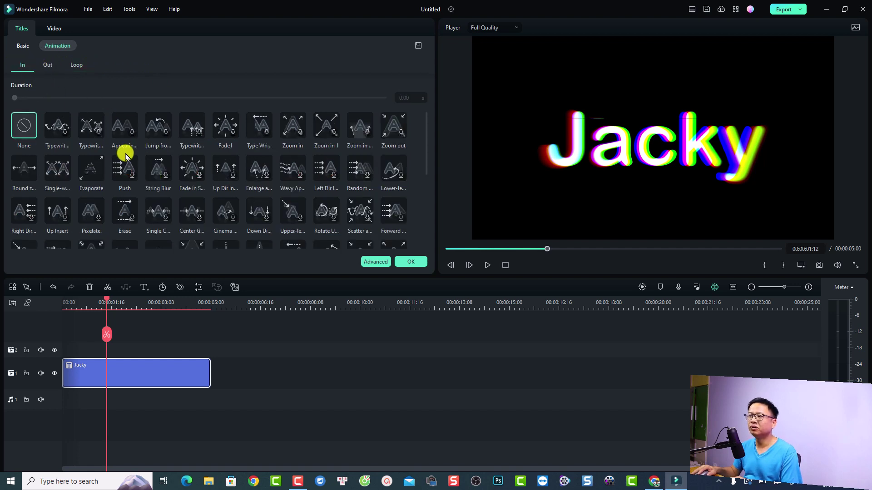
left_click(52, 135)
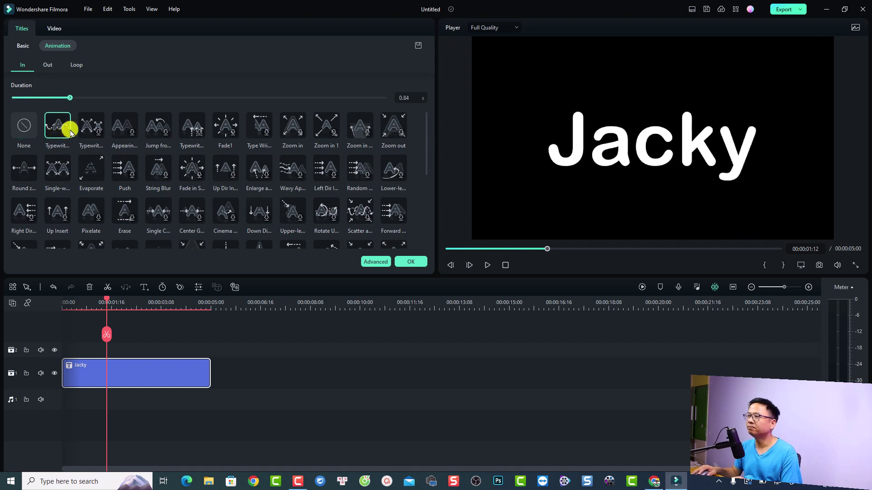
left_click(45, 64)
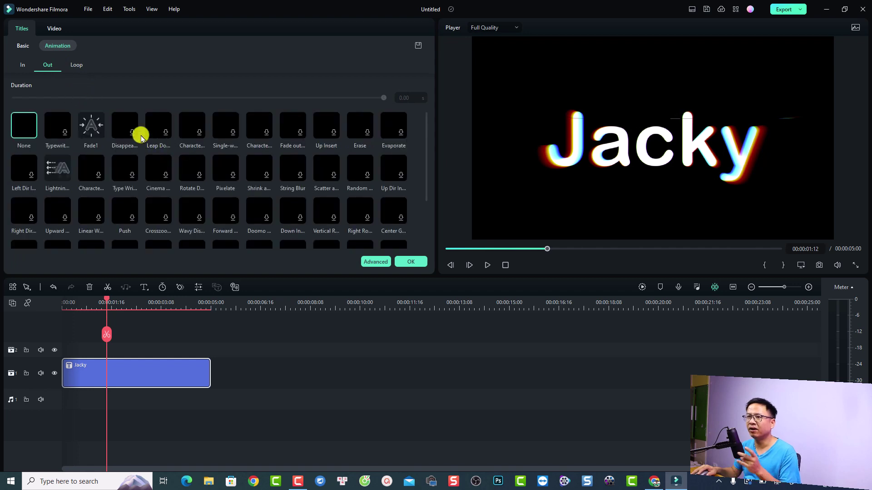
left_click(89, 134)
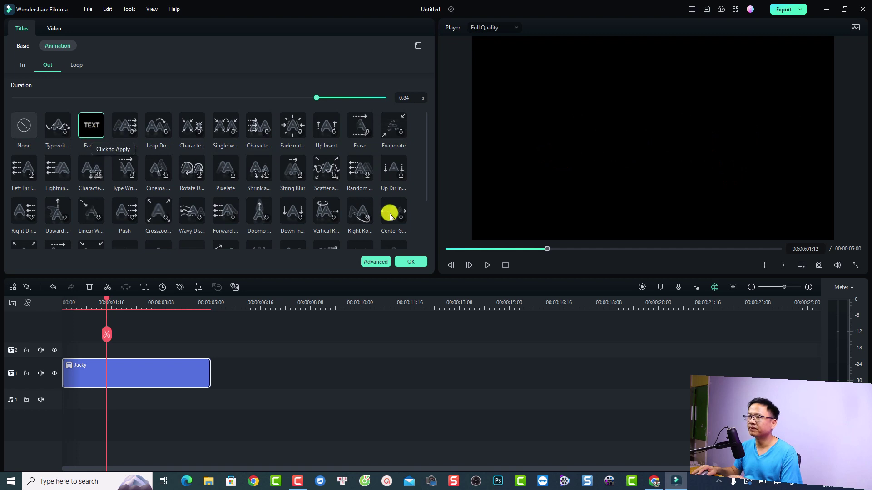
left_click(411, 263)
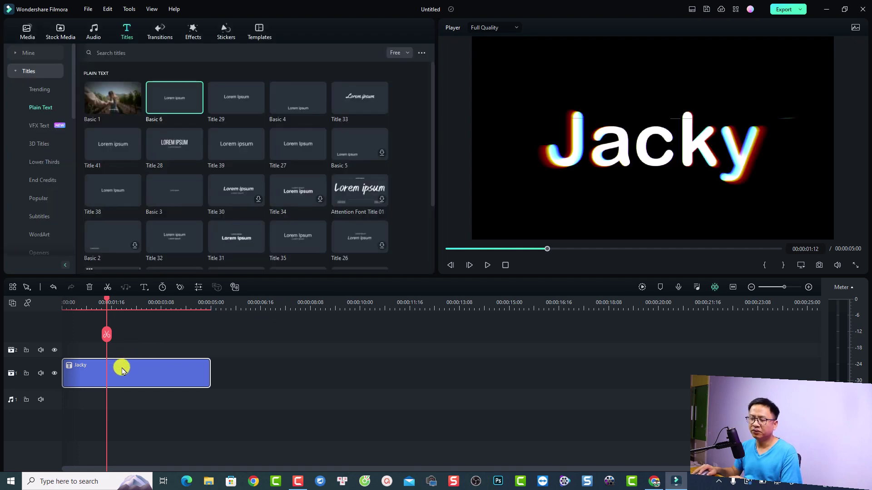
Move the title clip along the first video track so that it ends at 00:00:09:16, and preview its animations.
left_click_drag(122, 370, 317, 382)
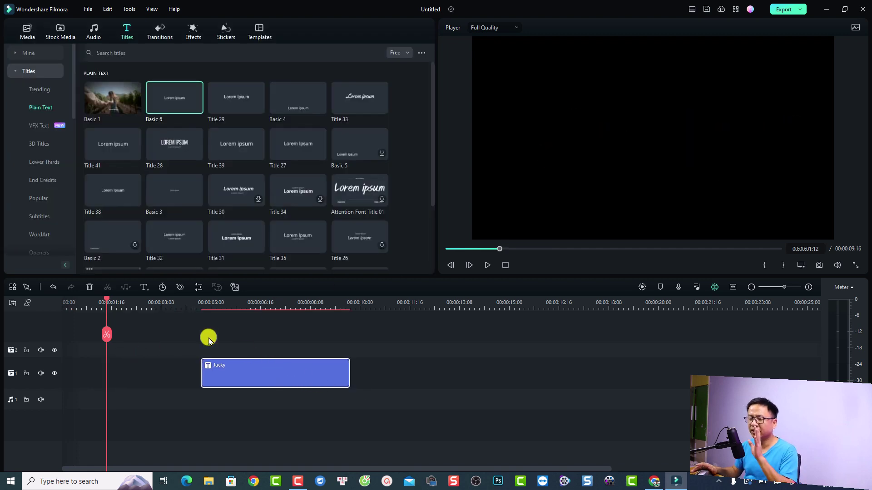
key("space")
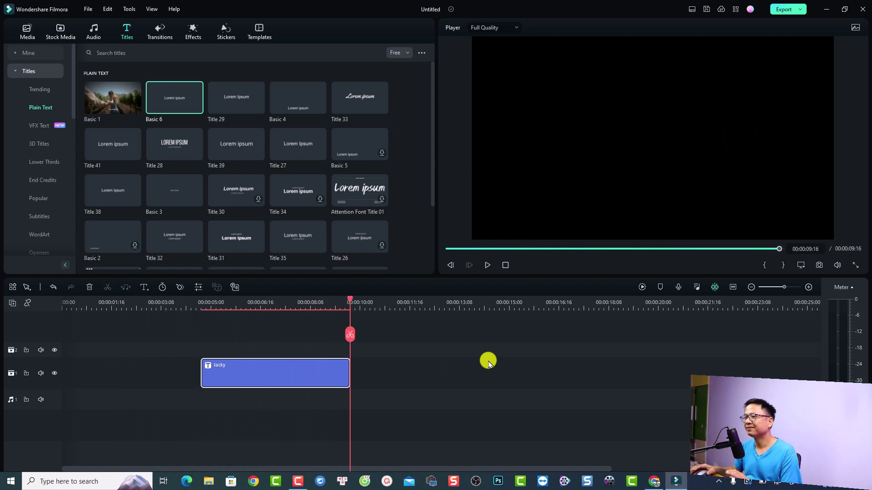
key("space")
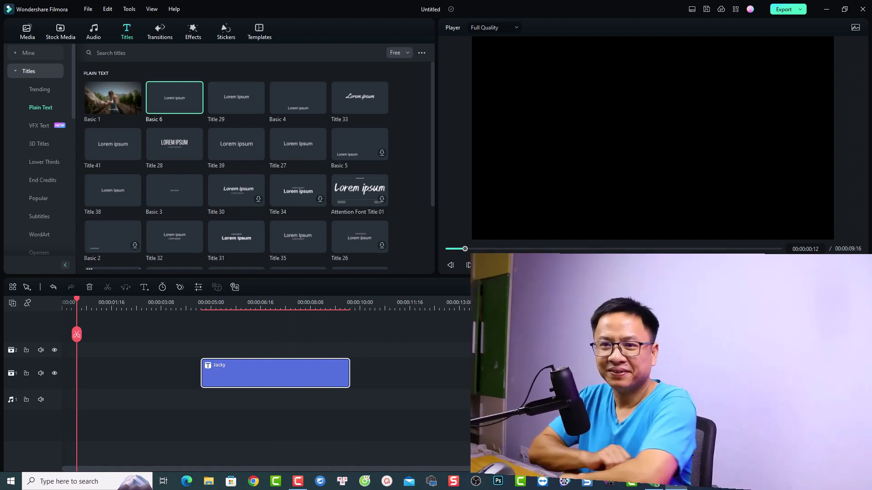